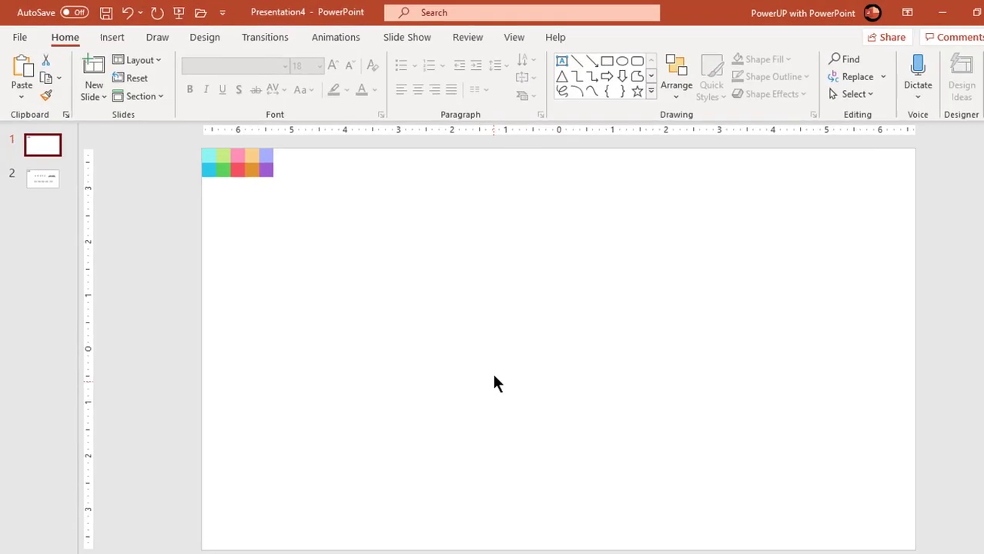
Step: Show the View tools with the slide's centre guides turned on
{"action": "left_click", "coordinate": [514, 39]}
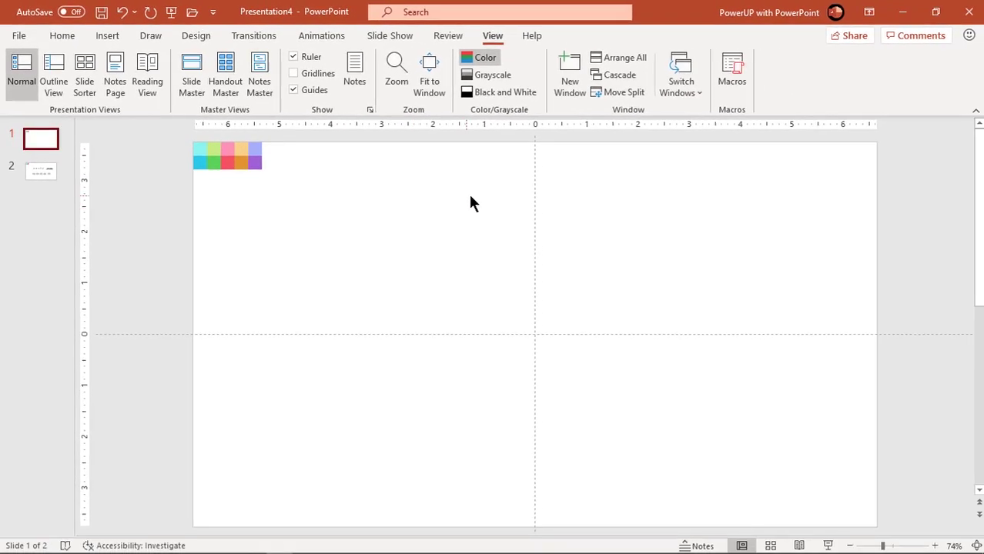
Step: Give the slide background a diagonal 135° gradient fill and delete two extra gradient stops
{"action": "right_click", "coordinate": [470, 197]}
{"action": "left_click", "coordinate": [527, 341]}
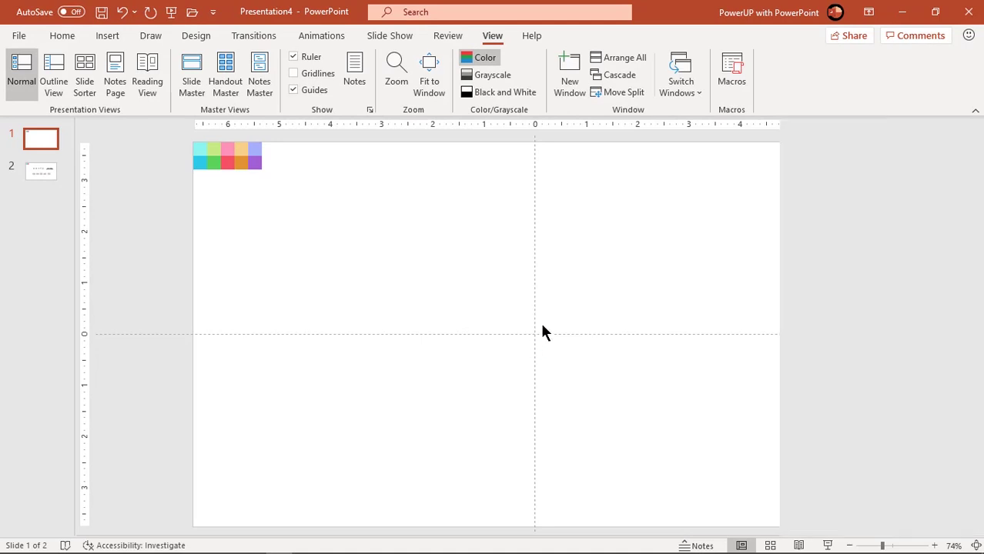
{"action": "left_click", "coordinate": [808, 225]}
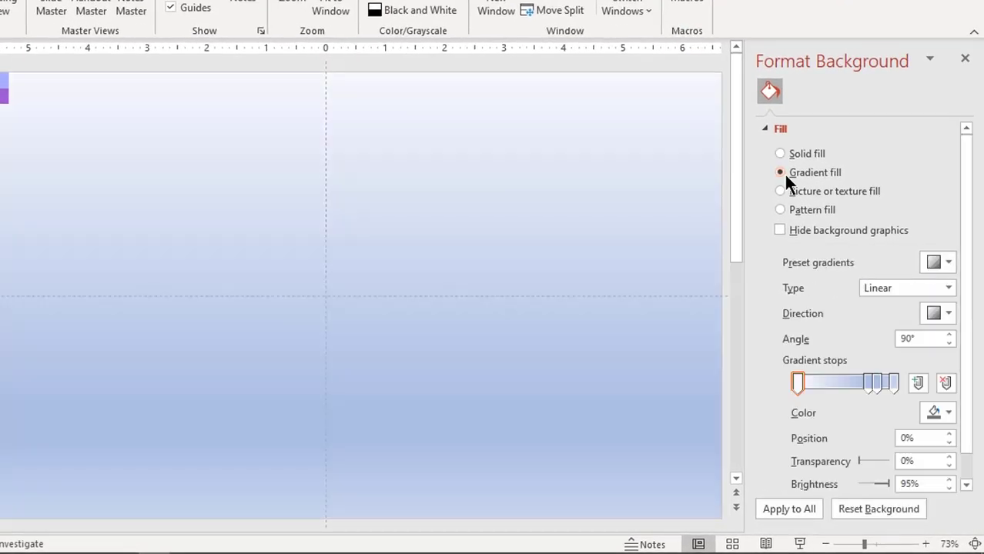
{"action": "left_click", "coordinate": [942, 312]}
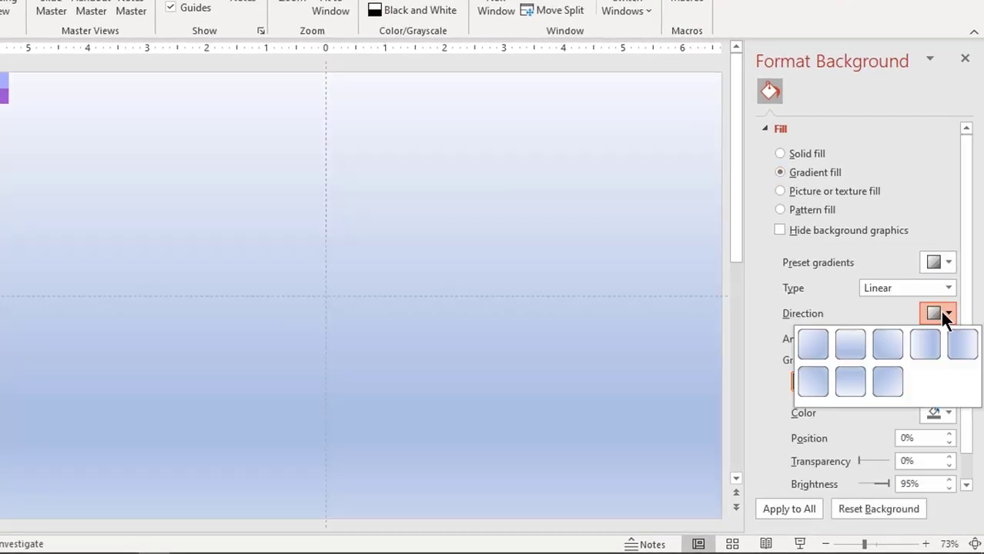
{"action": "left_click", "coordinate": [891, 344]}
{"action": "left_click", "coordinate": [891, 383]}
{"action": "left_click", "coordinate": [945, 383]}
{"action": "left_click", "coordinate": [945, 382]}
{"action": "left_click", "coordinate": [944, 383]}
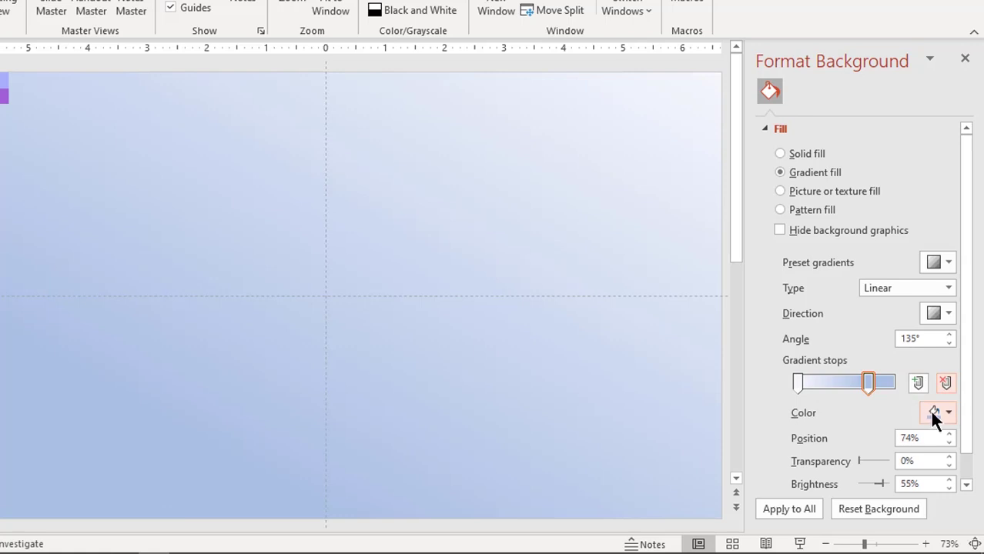
Step: Colour the end gradient stop very light grey and the starting stop white
{"action": "left_click", "coordinate": [932, 409]}
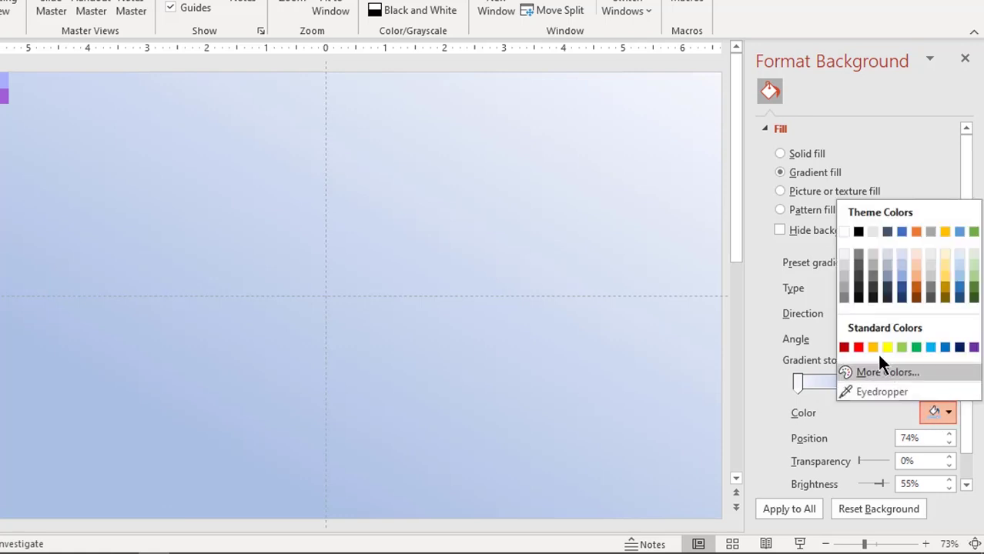
{"action": "left_click", "coordinate": [843, 253]}
{"action": "left_click_drag", "start_coordinate": [867, 382], "coordinate": [894, 382]}
{"action": "left_click", "coordinate": [798, 383]}
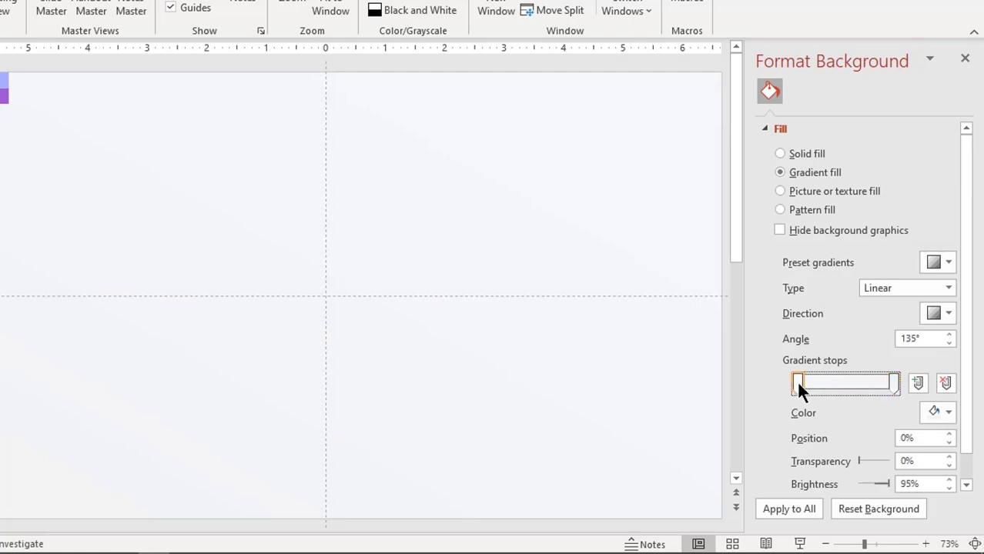
{"action": "left_click", "coordinate": [948, 416]}
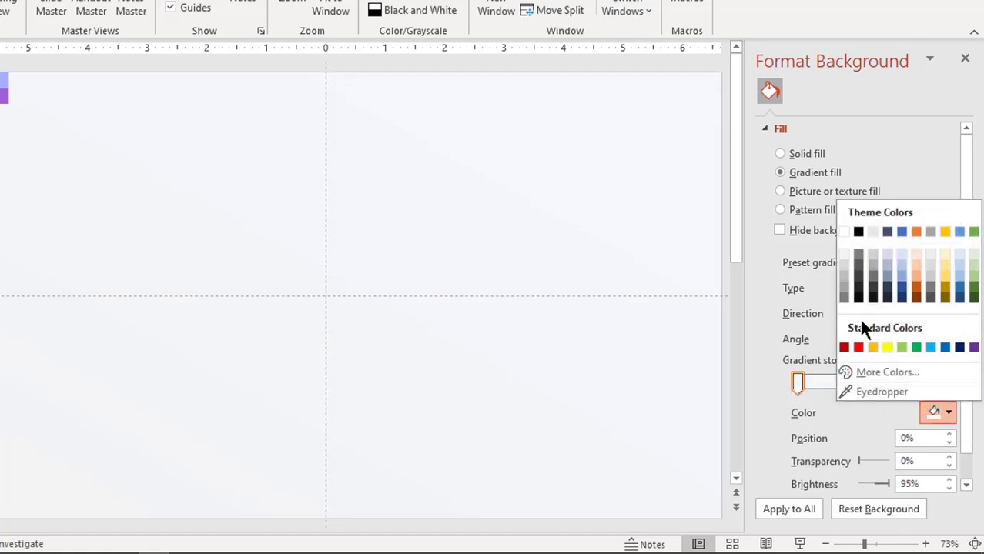
{"action": "left_click", "coordinate": [844, 232]}
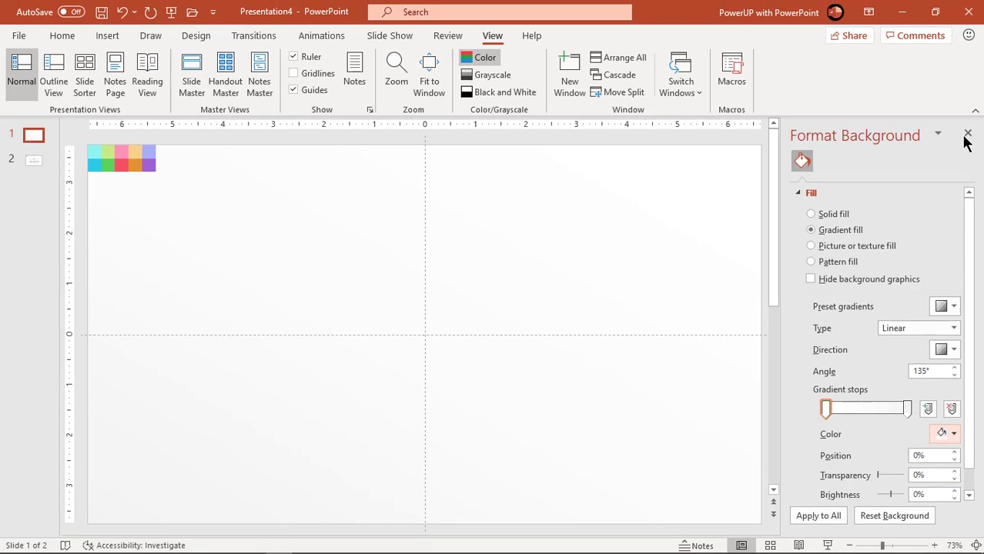
{"action": "left_click", "coordinate": [965, 57]}
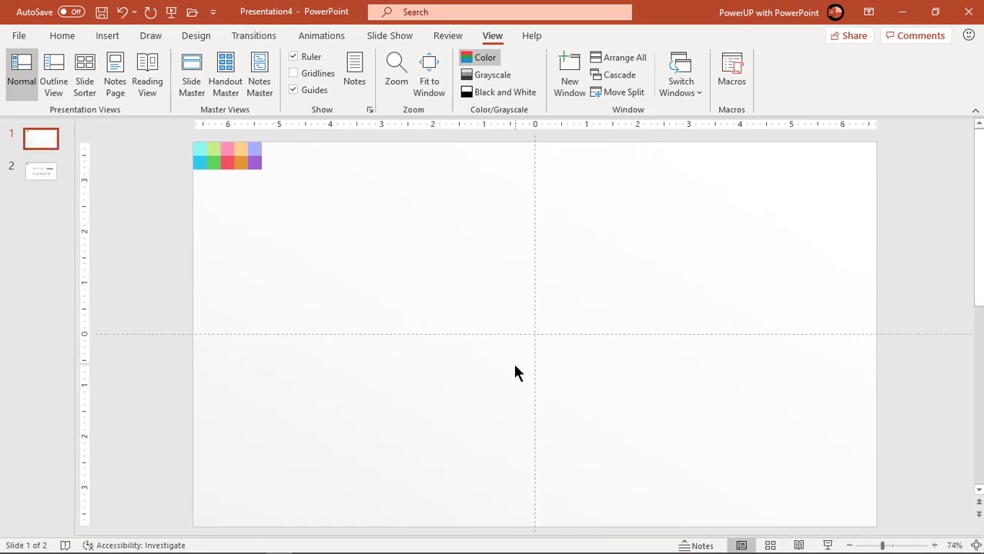
Step: Draw a 1.82-inch rounded square left of centre with less-rounded corners and no outline
{"action": "left_click", "coordinate": [108, 36]}
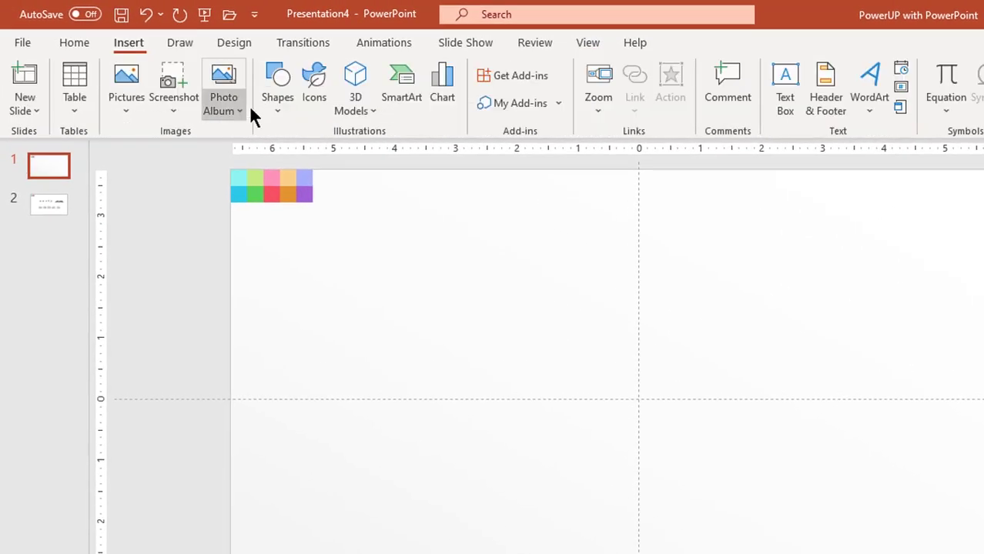
{"action": "left_click", "coordinate": [275, 115]}
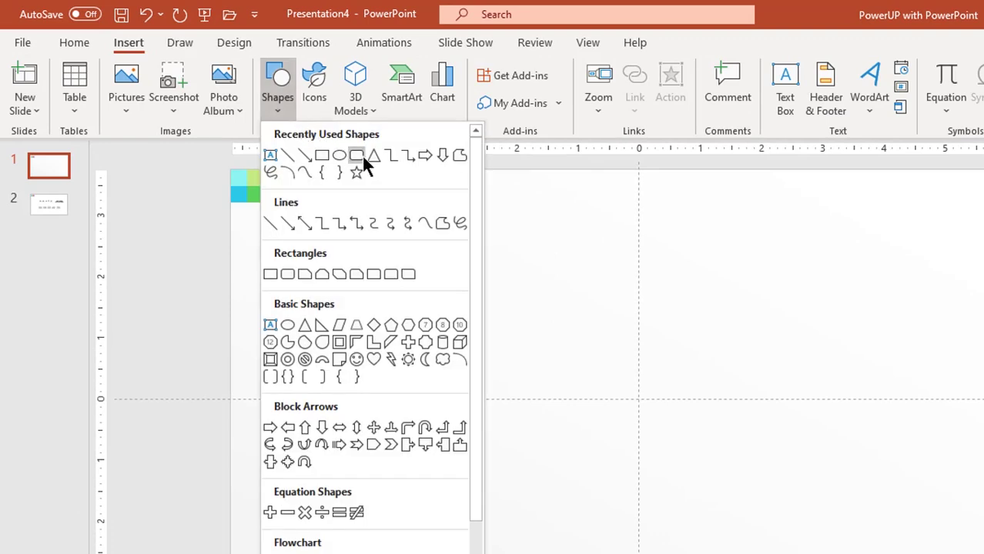
{"action": "left_click", "coordinate": [364, 159]}
{"action": "left_click_drag", "start_coordinate": [437, 288], "coordinate": [533, 363]}
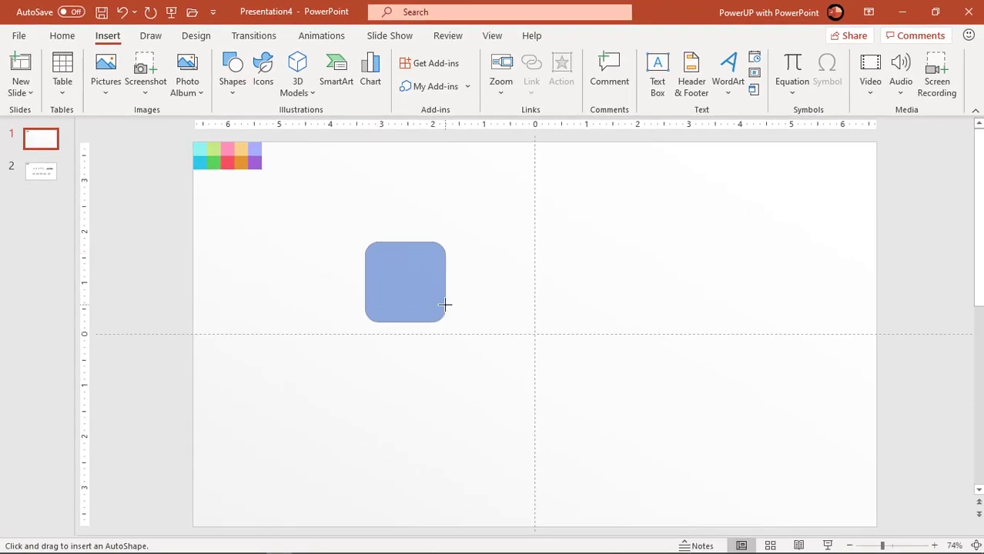
{"action": "left_click_drag", "start_coordinate": [445, 305], "coordinate": [459, 319]}
{"action": "left_click_drag", "start_coordinate": [380, 245], "coordinate": [371, 245]}
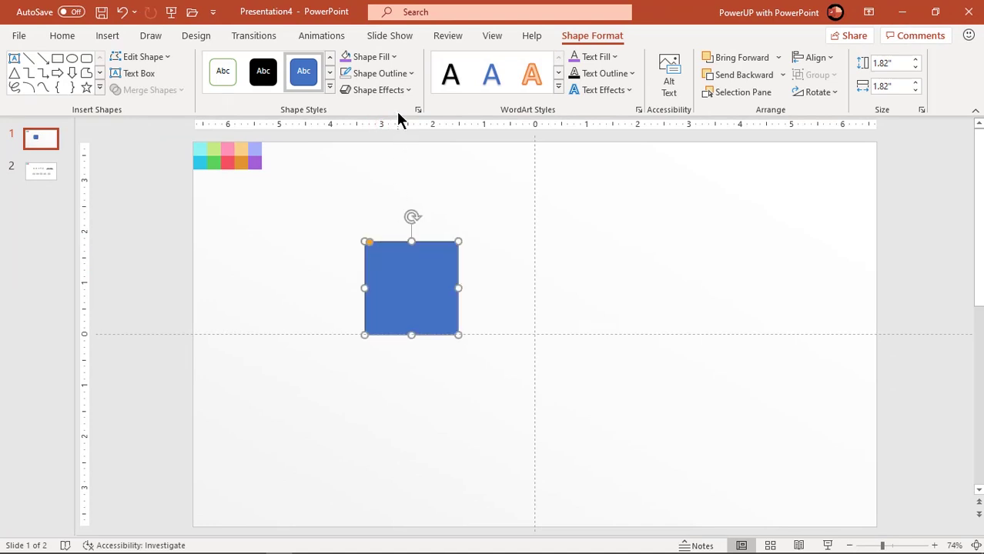
{"action": "left_click", "coordinate": [396, 74]}
{"action": "left_click", "coordinate": [384, 231]}
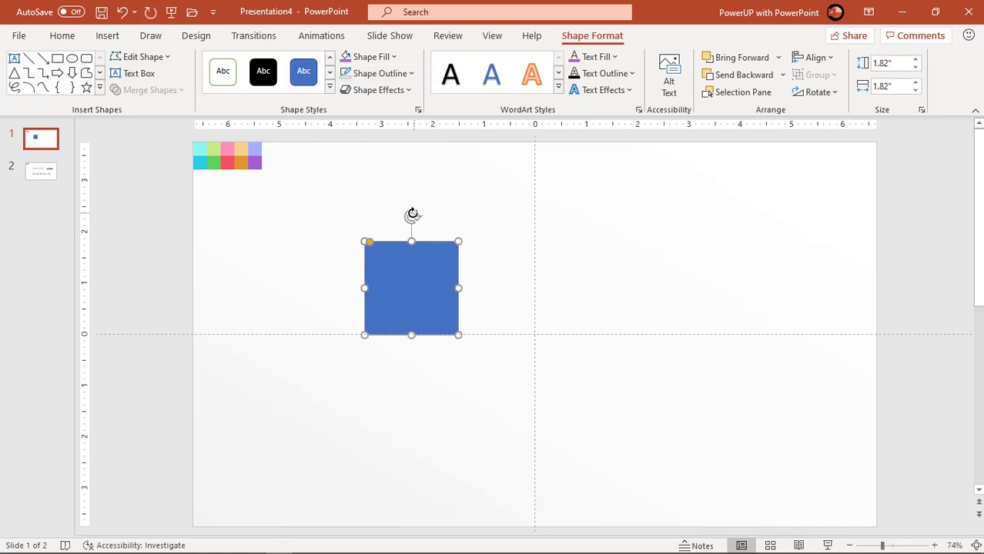
Step: Rotate the square to a tilted, diamond-like angle and nudge it slightly upward
{"action": "left_click_drag", "start_coordinate": [412, 215], "coordinate": [373, 231]}
{"action": "left_click_drag", "start_coordinate": [397, 268], "coordinate": [396, 250]}
{"action": "left_click_drag", "start_coordinate": [369, 201], "coordinate": [373, 211]}
{"action": "left_click", "coordinate": [433, 367]}
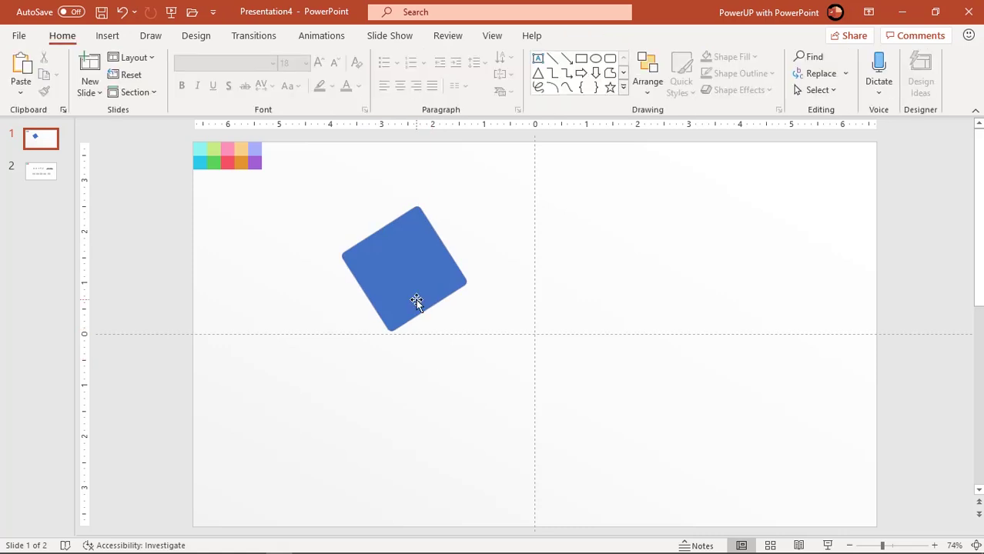
{"action": "left_click", "coordinate": [416, 299]}
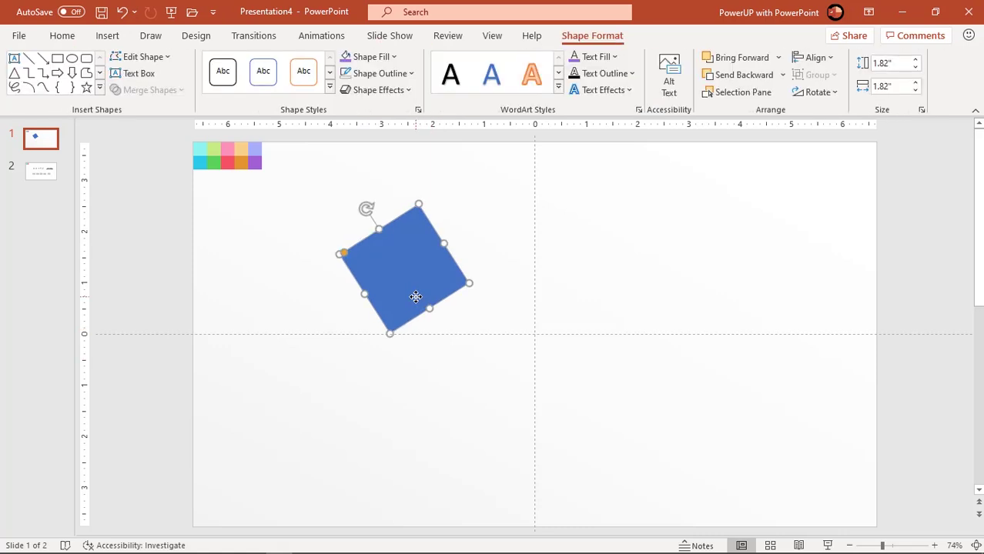
{"action": "right_click", "coordinate": [416, 297]}
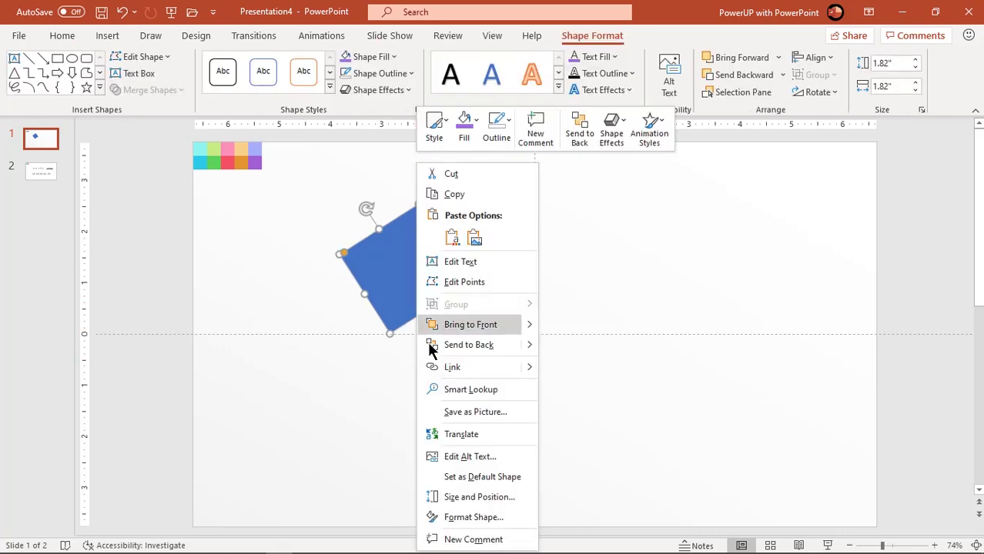
Step: Fill the square with a gradient from the light cyan swatch to the deeper cyan swatch
{"action": "left_click", "coordinate": [463, 517]}
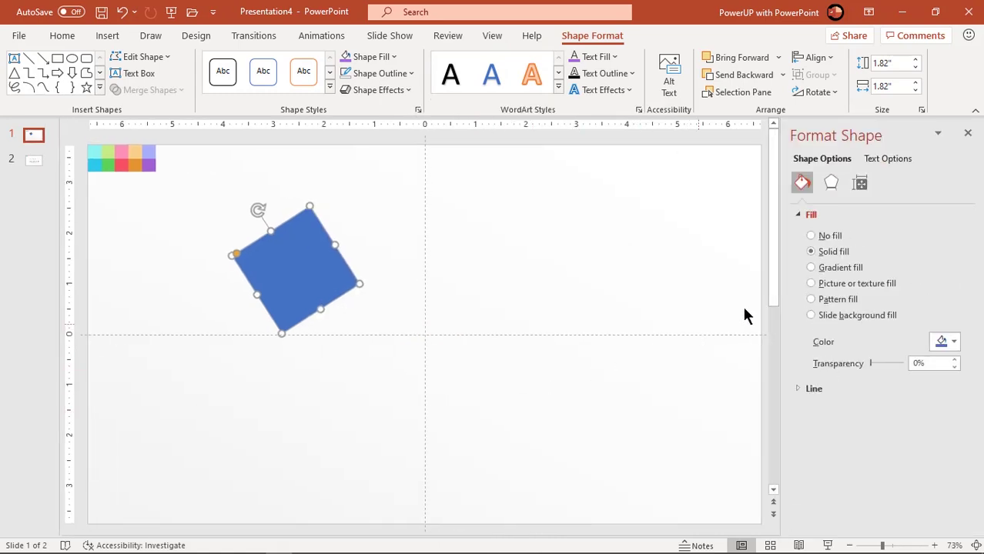
{"action": "left_click", "coordinate": [821, 269]}
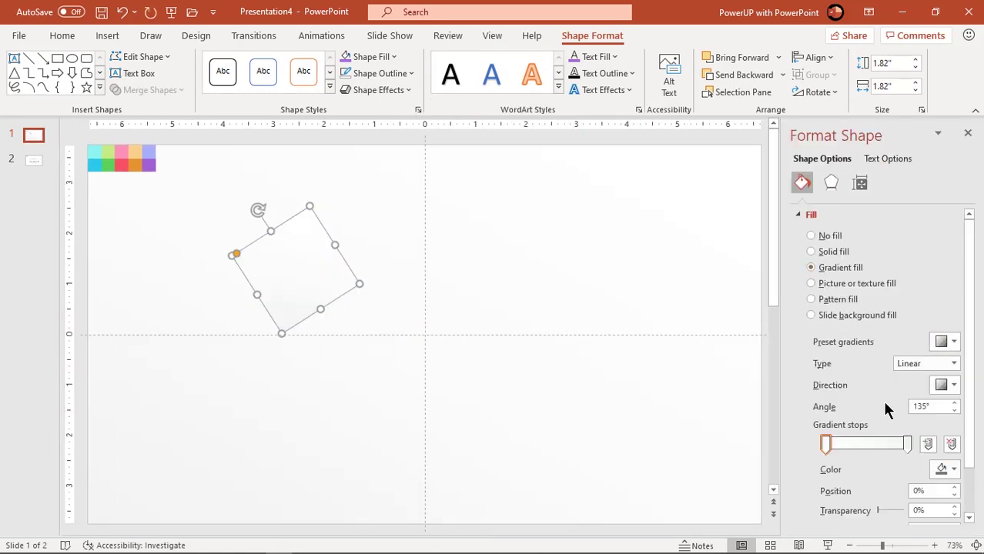
{"action": "left_click", "coordinate": [949, 472]}
{"action": "left_click", "coordinate": [889, 451]}
{"action": "left_click", "coordinate": [96, 151]}
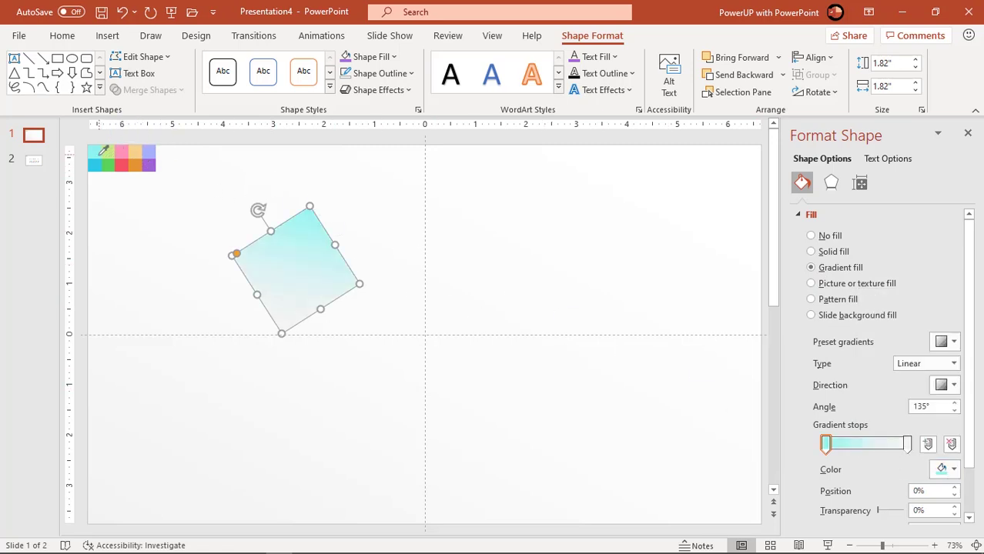
{"action": "left_click", "coordinate": [908, 445]}
{"action": "left_click", "coordinate": [945, 470]}
{"action": "left_click", "coordinate": [895, 454]}
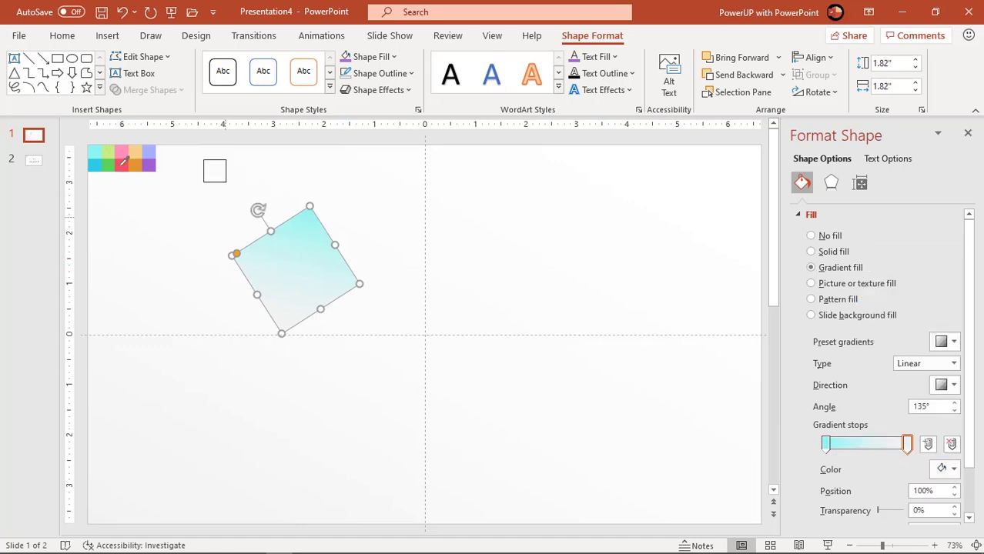
{"action": "left_click", "coordinate": [97, 164]}
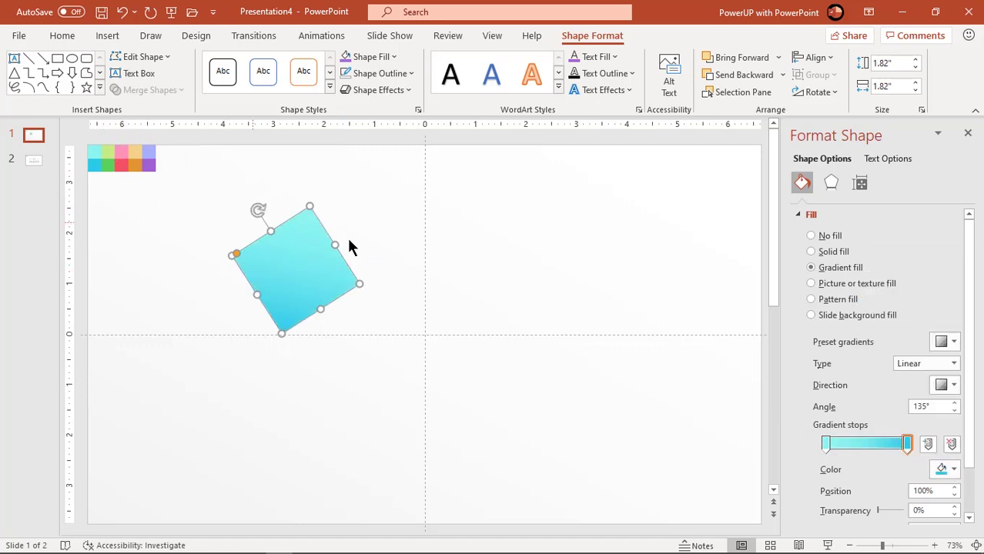
{"action": "left_click", "coordinate": [968, 135]}
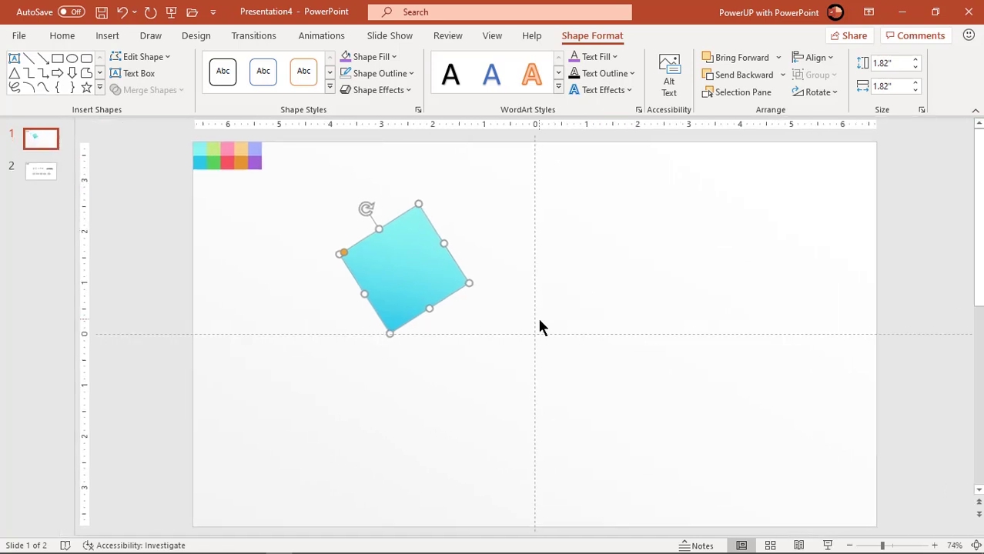
Step: Shrink the cyan square to 1.74 inches and move it down just above the centre line
{"action": "left_click", "coordinate": [377, 452]}
{"action": "double_click", "coordinate": [402, 259]}
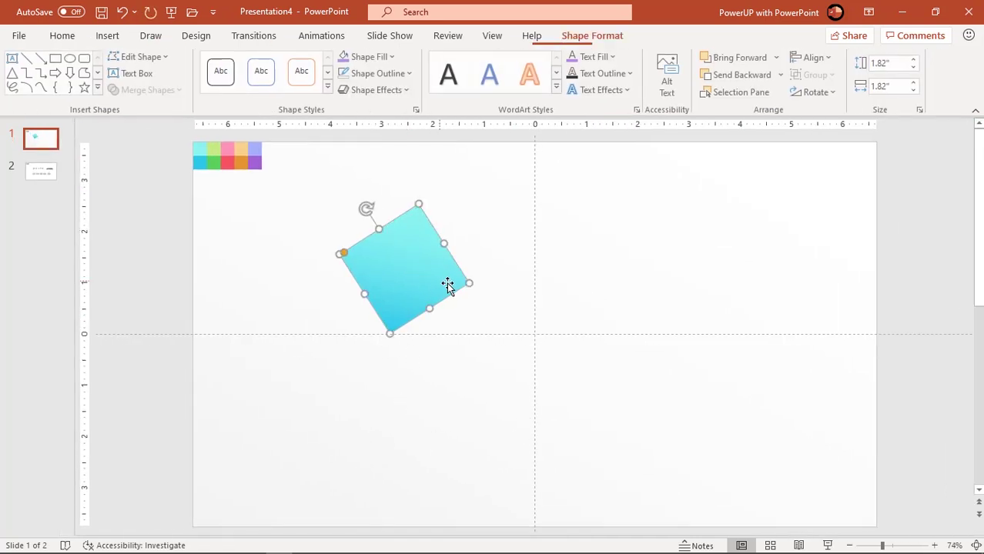
{"action": "left_click_drag", "start_coordinate": [471, 283], "coordinate": [461, 280]}
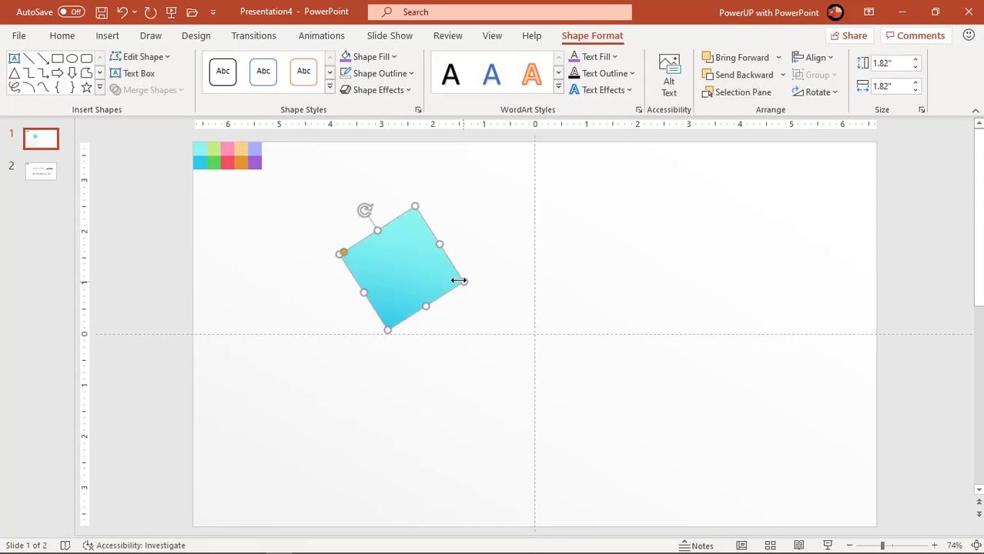
{"action": "left_click_drag", "start_coordinate": [403, 271], "coordinate": [403, 271]}
{"action": "left_click", "coordinate": [414, 376]}
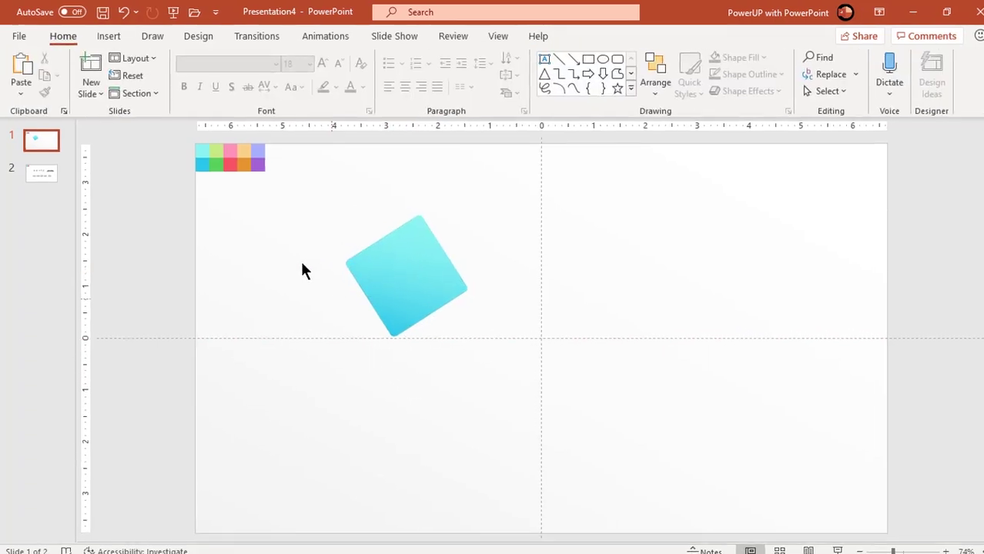
Step: Draw a flat oval below the square with no outline
{"action": "left_click", "coordinate": [108, 36]}
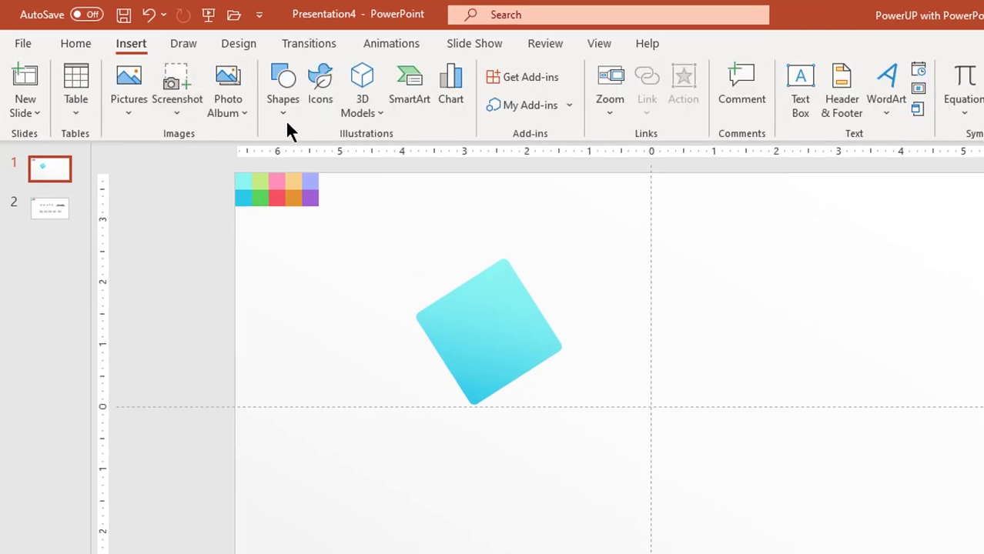
{"action": "left_click", "coordinate": [285, 116]}
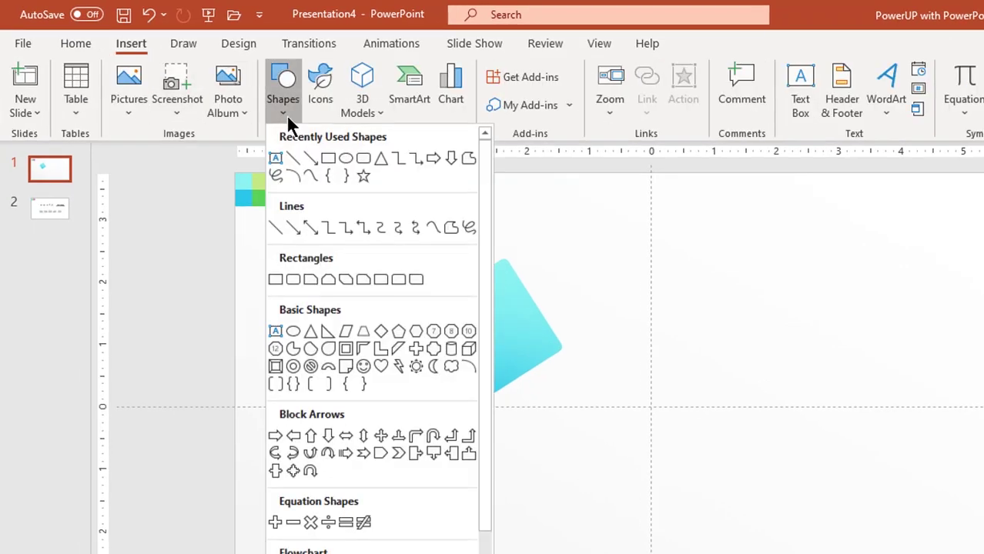
{"action": "left_click", "coordinate": [345, 160]}
{"action": "left_click_drag", "start_coordinate": [384, 427], "coordinate": [561, 464]}
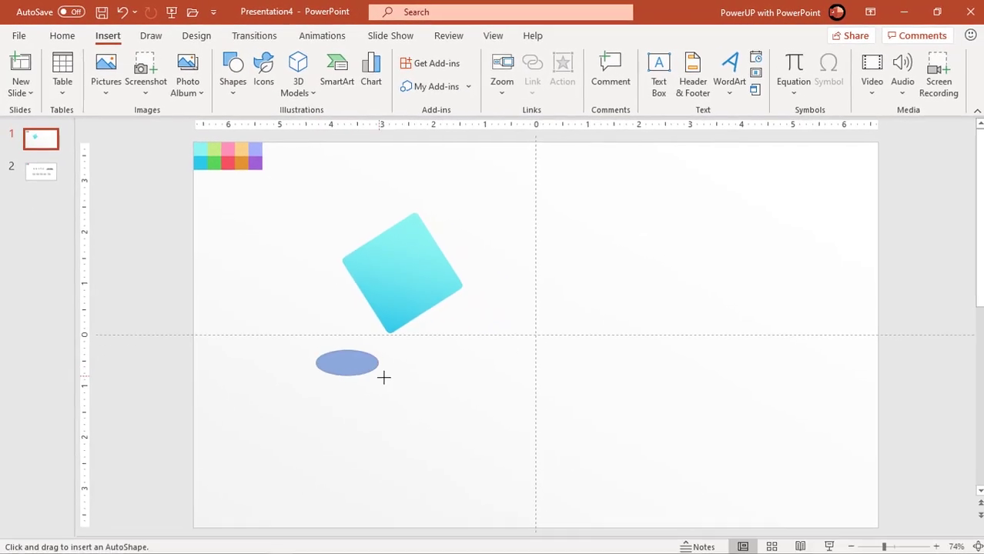
{"action": "left_click_drag", "start_coordinate": [459, 380], "coordinate": [435, 375]}
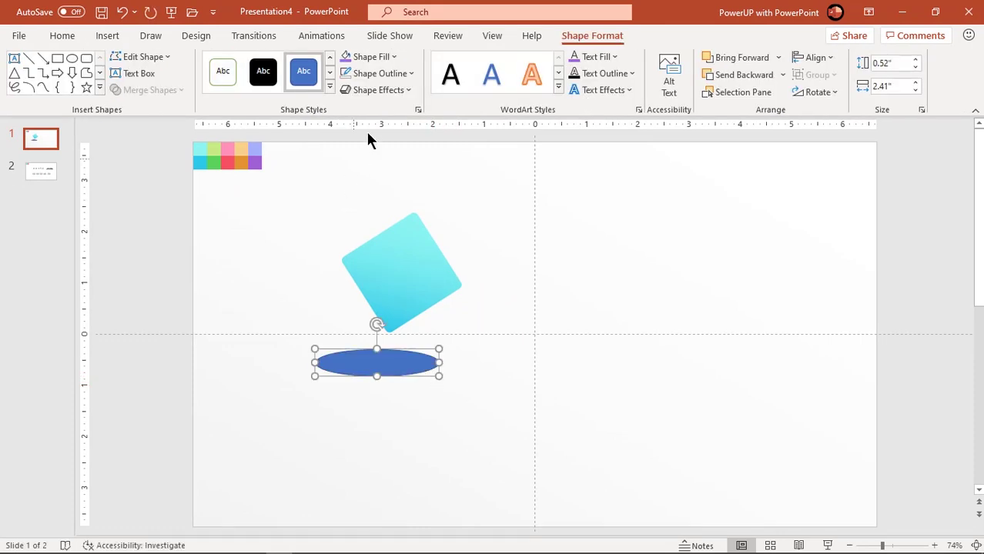
{"action": "left_click", "coordinate": [378, 74]}
{"action": "left_click", "coordinate": [374, 277]}
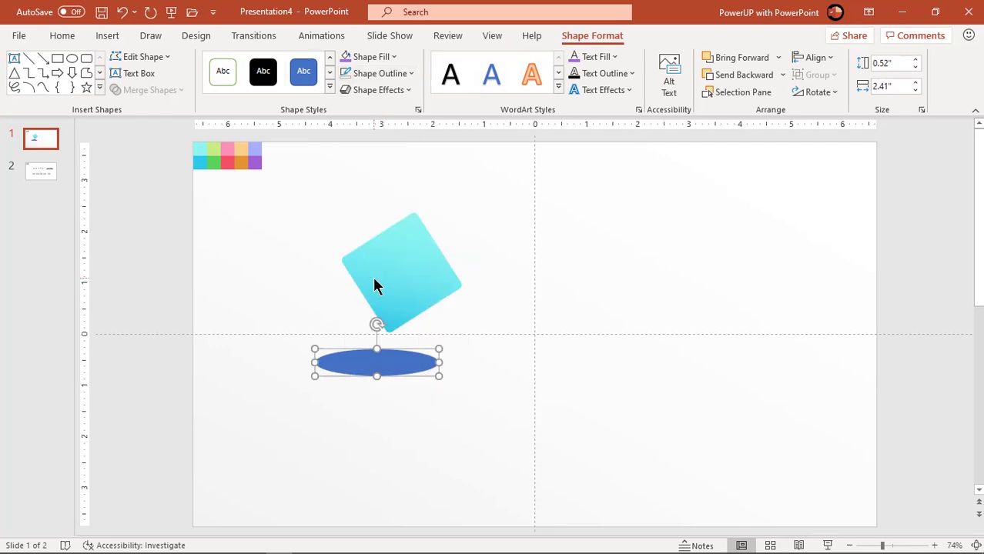
Step: Give the oval a horizontal 0° gradient fill
{"action": "right_click", "coordinate": [410, 367]}
{"action": "left_click", "coordinate": [459, 511]}
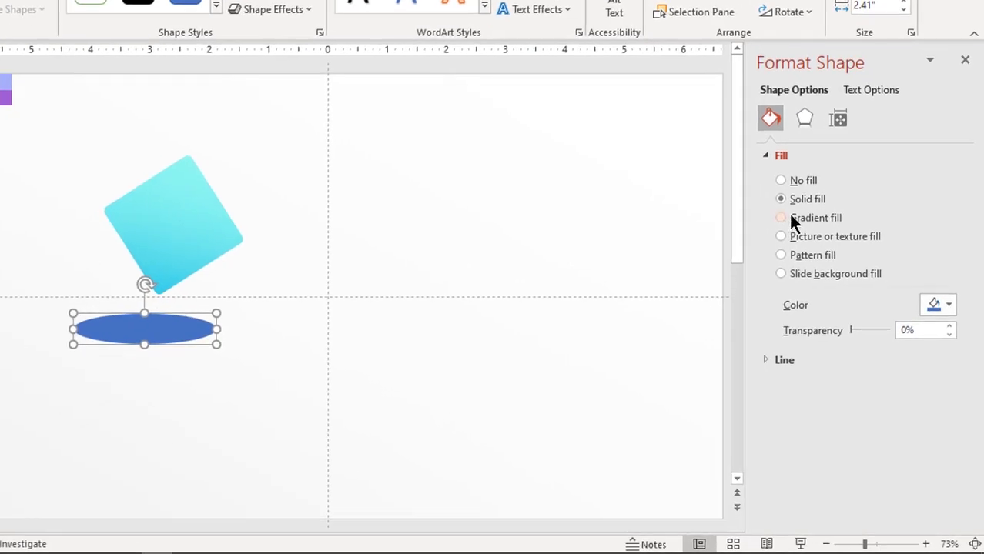
{"action": "left_click", "coordinate": [820, 267]}
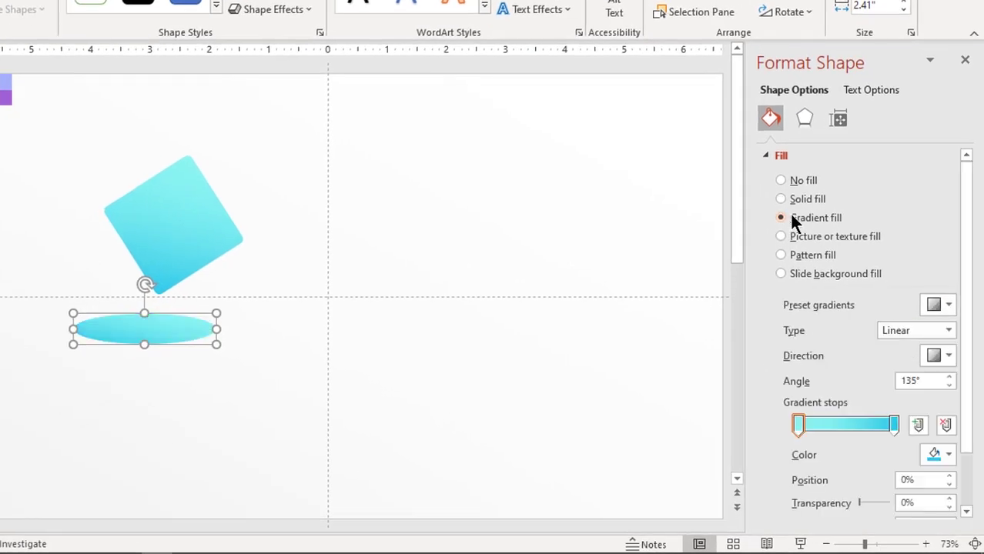
{"action": "left_click", "coordinate": [937, 356]}
{"action": "left_click", "coordinate": [928, 390]}
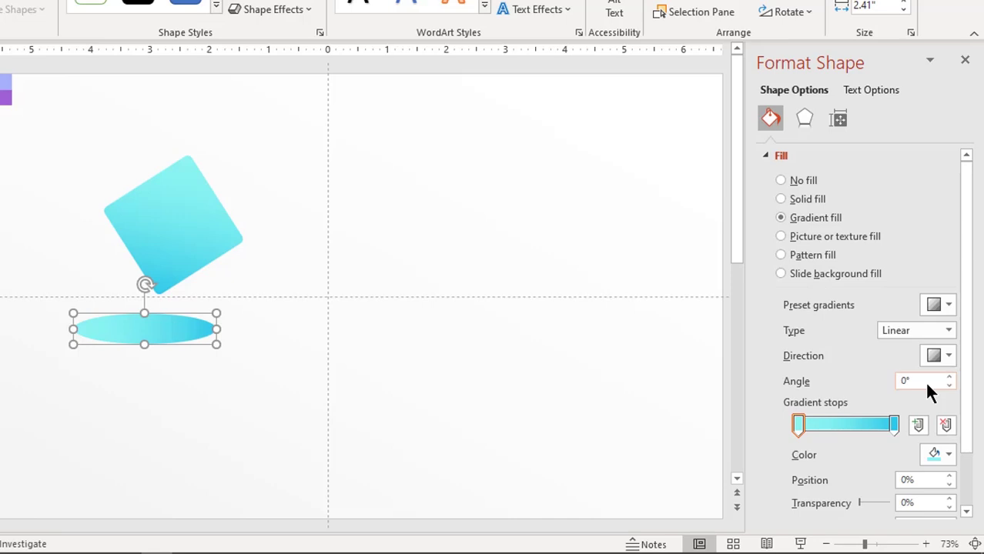
Step: Make the oval's right stop dark grey and left stop light grey at 100% transparency
{"action": "left_click", "coordinate": [894, 425]}
{"action": "left_click", "coordinate": [941, 453]}
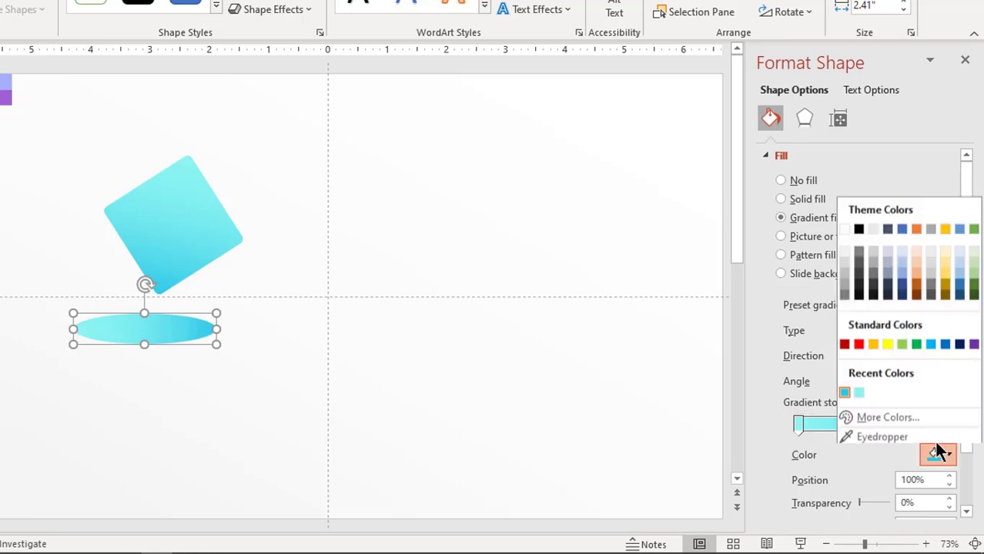
{"action": "left_click", "coordinate": [858, 282]}
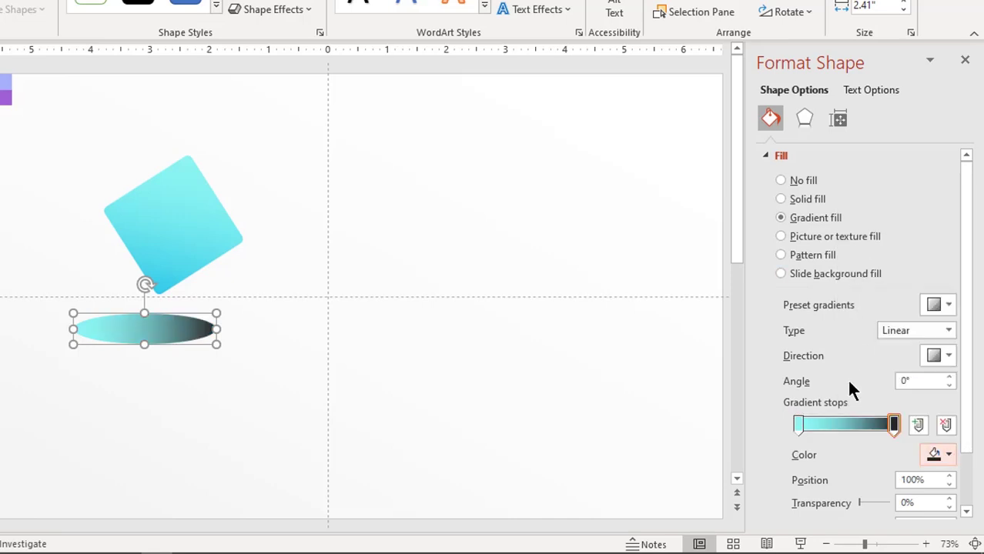
{"action": "left_click", "coordinate": [801, 426]}
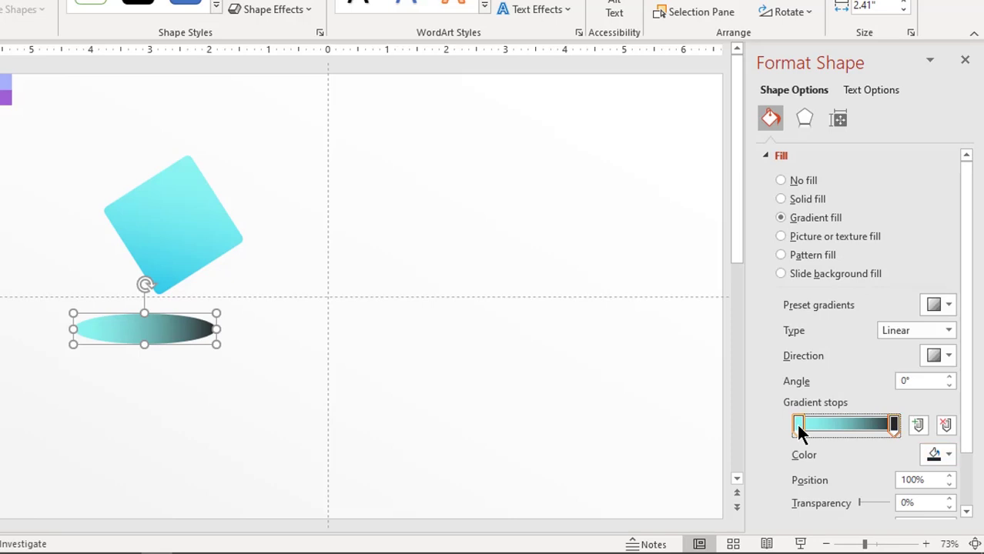
{"action": "left_click", "coordinate": [941, 454]}
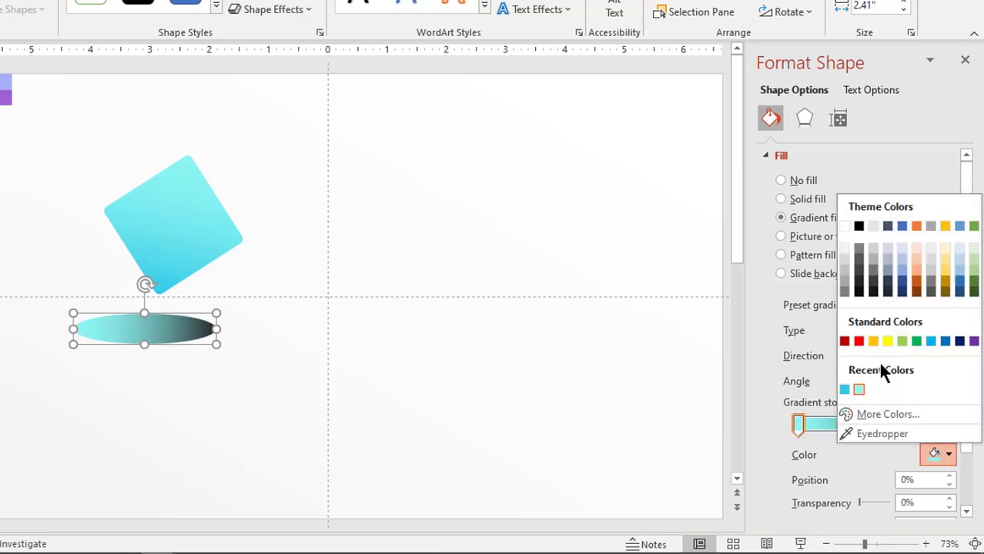
{"action": "left_click", "coordinate": [842, 248]}
{"action": "left_click_drag", "start_coordinate": [859, 499], "coordinate": [903, 493]}
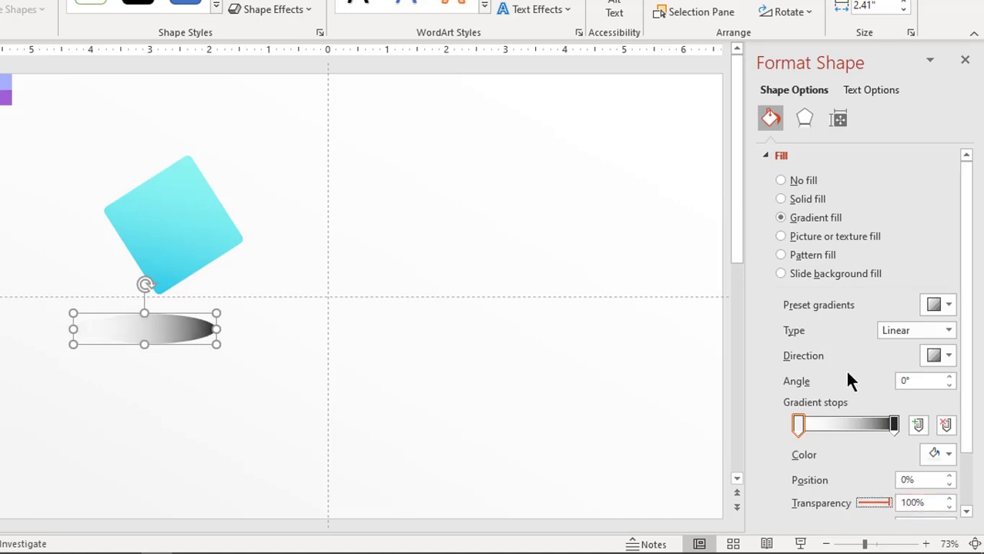
Step: Give the oval 9 pt soft edges and drag it under the square's bottom corner
{"action": "left_click", "coordinate": [804, 120]}
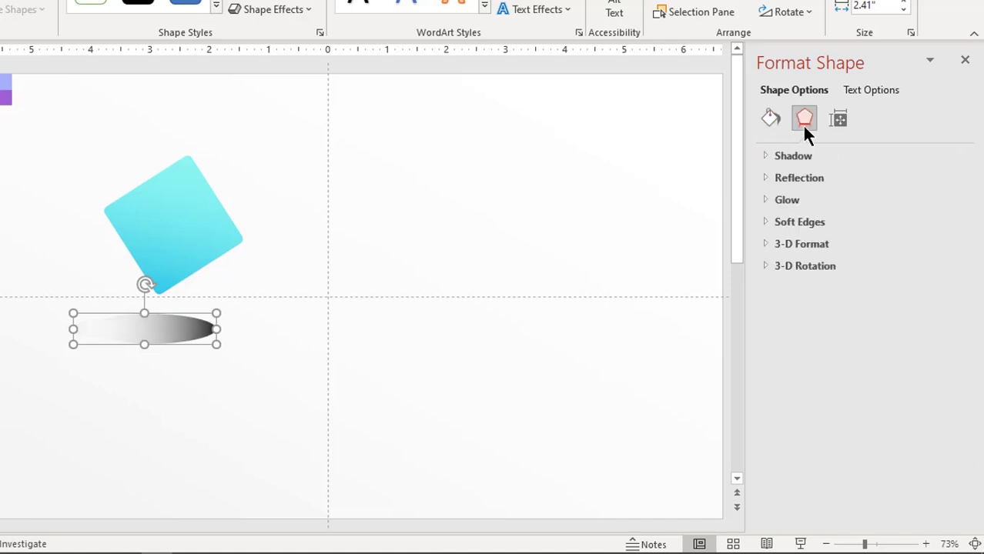
{"action": "left_click", "coordinate": [795, 222]}
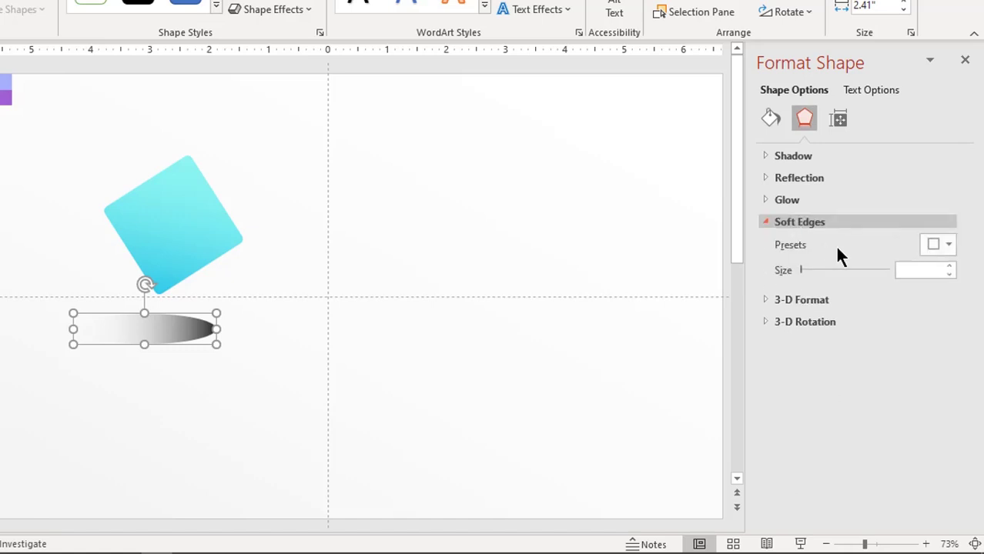
{"action": "left_click", "coordinate": [951, 266]}
{"action": "left_click", "coordinate": [951, 266]}
{"action": "left_click", "coordinate": [951, 266]}
{"action": "left_click", "coordinate": [951, 267]}
{"action": "left_click", "coordinate": [951, 266]}
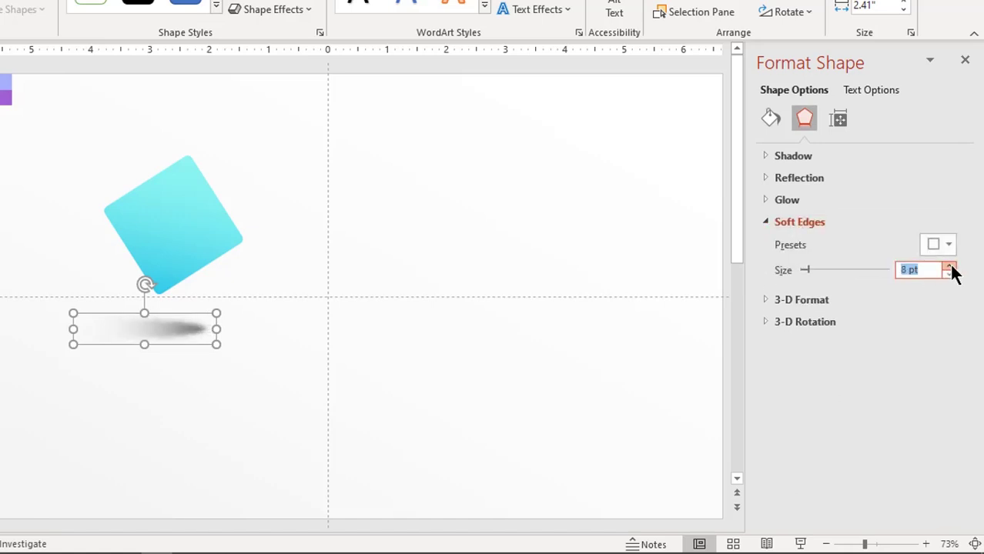
{"action": "left_click", "coordinate": [951, 267]}
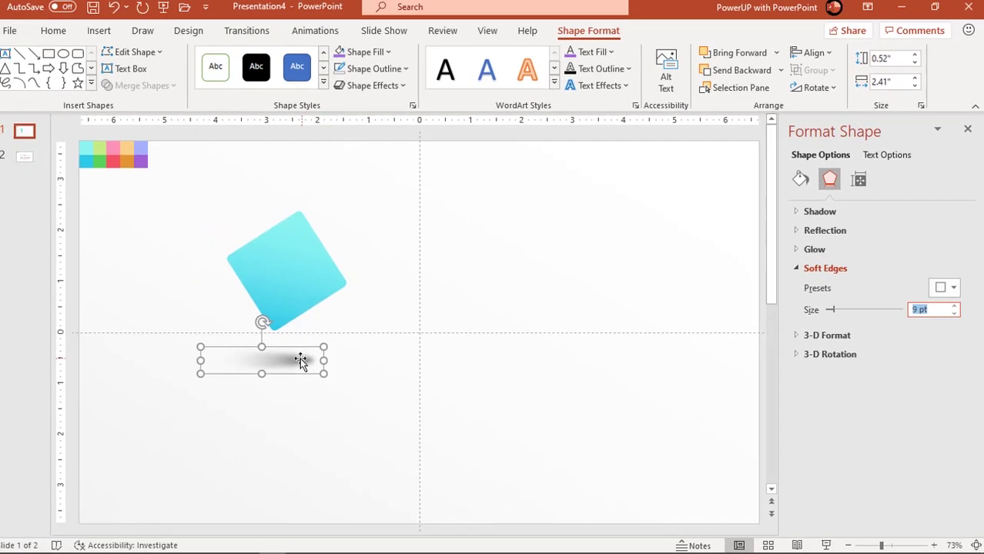
{"action": "left_click_drag", "start_coordinate": [304, 364], "coordinate": [270, 333]}
Step: Send the shadow oval behind the cyan square and nudge it vertically into place
{"action": "right_click", "coordinate": [270, 333]}
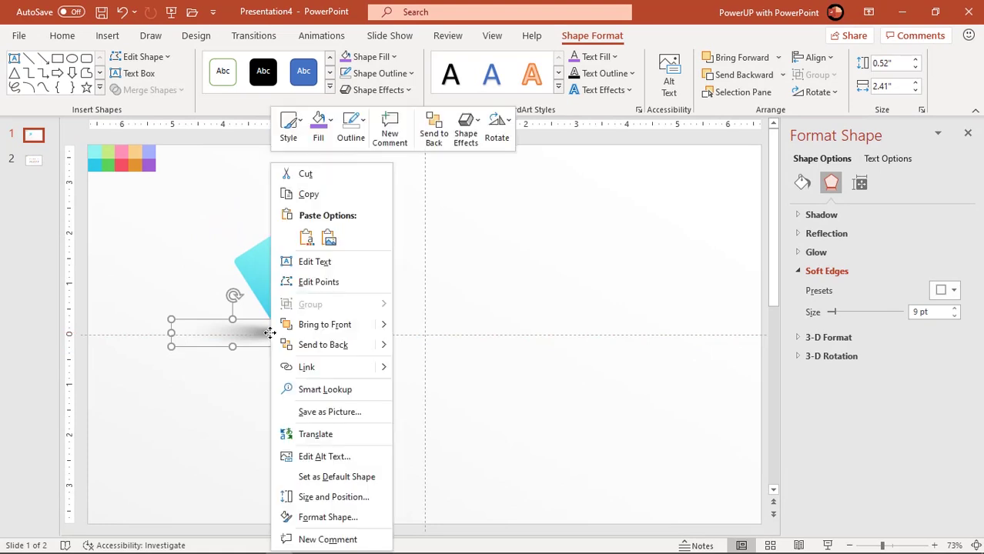
{"action": "left_click", "coordinate": [301, 346]}
{"action": "left_click", "coordinate": [330, 373]}
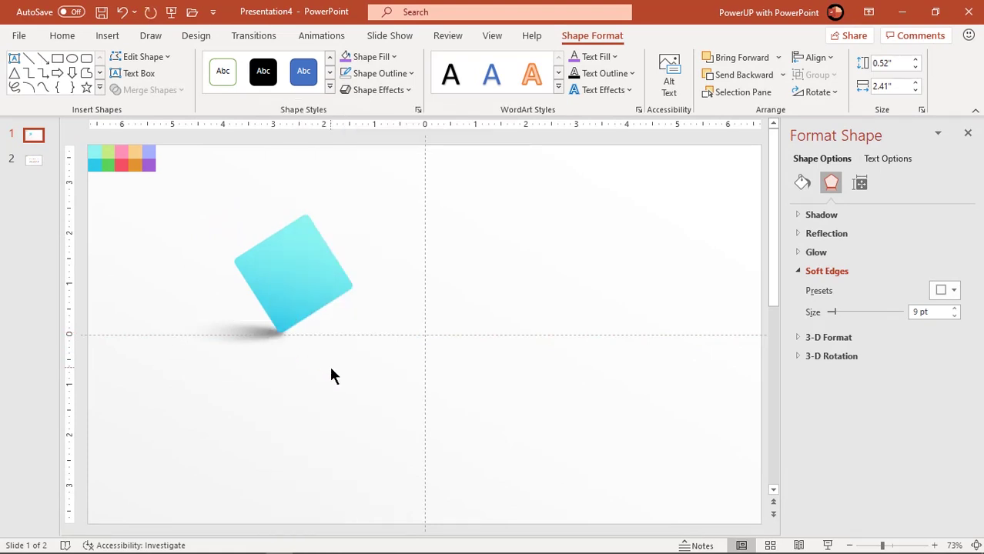
{"action": "left_click", "coordinate": [255, 332]}
{"action": "key", "text": "ctrl+Up"}
{"action": "key", "text": "ctrl+Up"}
{"action": "key", "text": "ctrl+Down"}
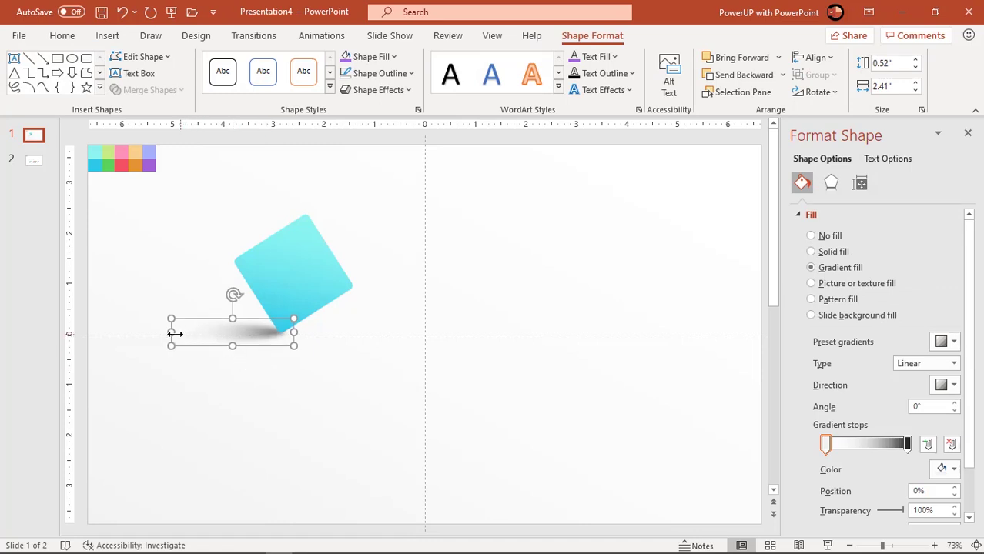
{"action": "key", "text": "Escape"}
Step: Nudge the 1.77-inch-wide shadow left and up to tuck it under the square's corner
{"action": "left_click", "coordinate": [204, 334]}
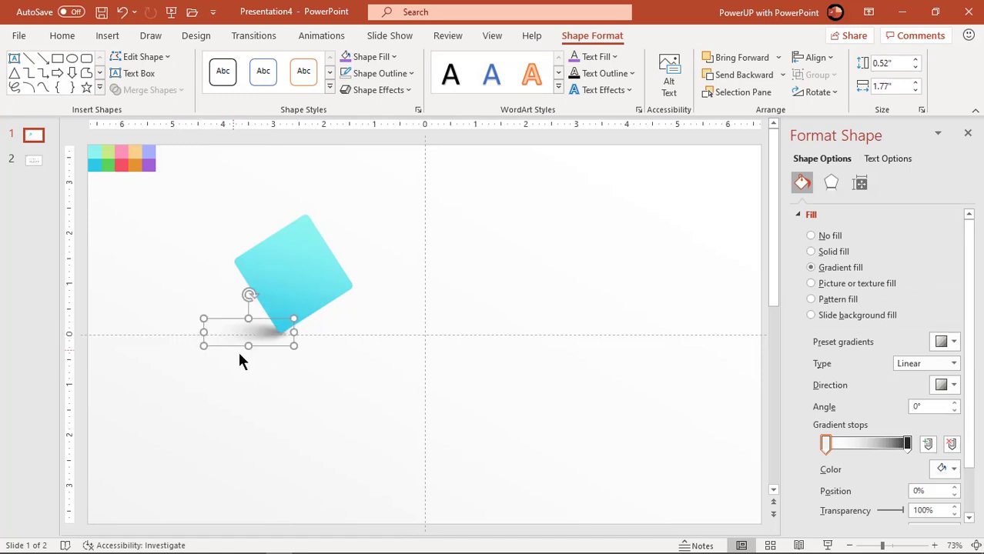
{"action": "key", "text": "ctrl+Left"}
{"action": "key", "text": "ctrl+Left"}
{"action": "key", "text": "ctrl+Left"}
{"action": "key", "text": "ctrl+Up"}
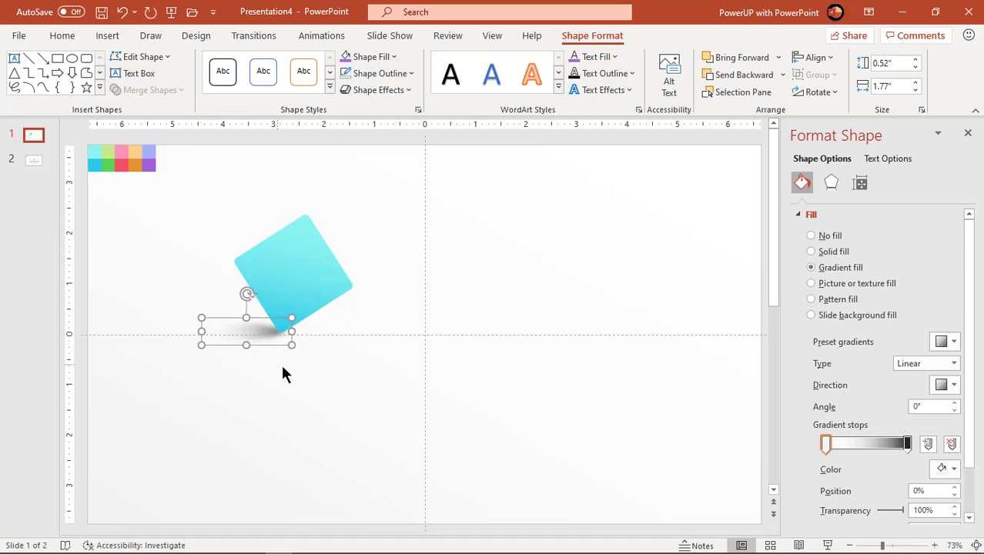
{"action": "left_click", "coordinate": [318, 373]}
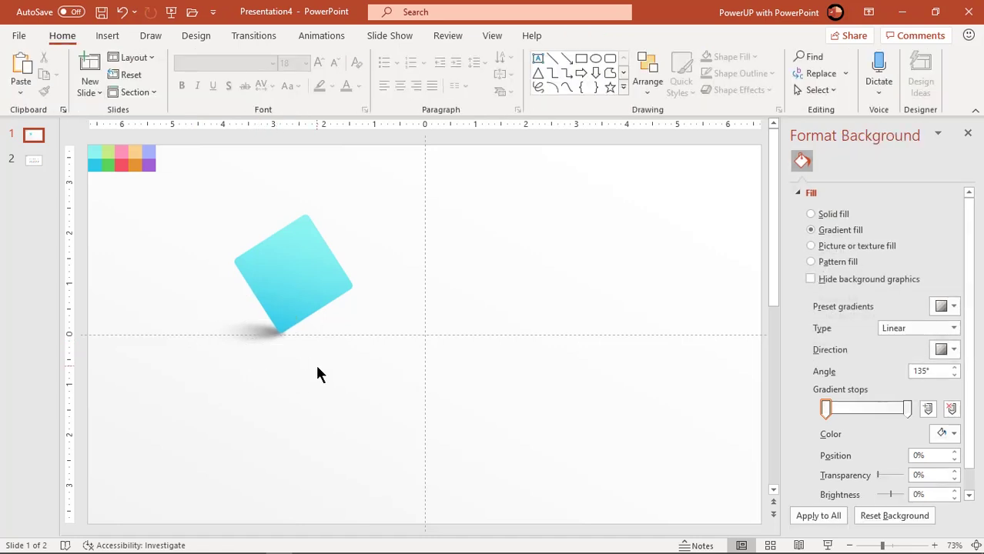
{"action": "left_click", "coordinate": [310, 280]}
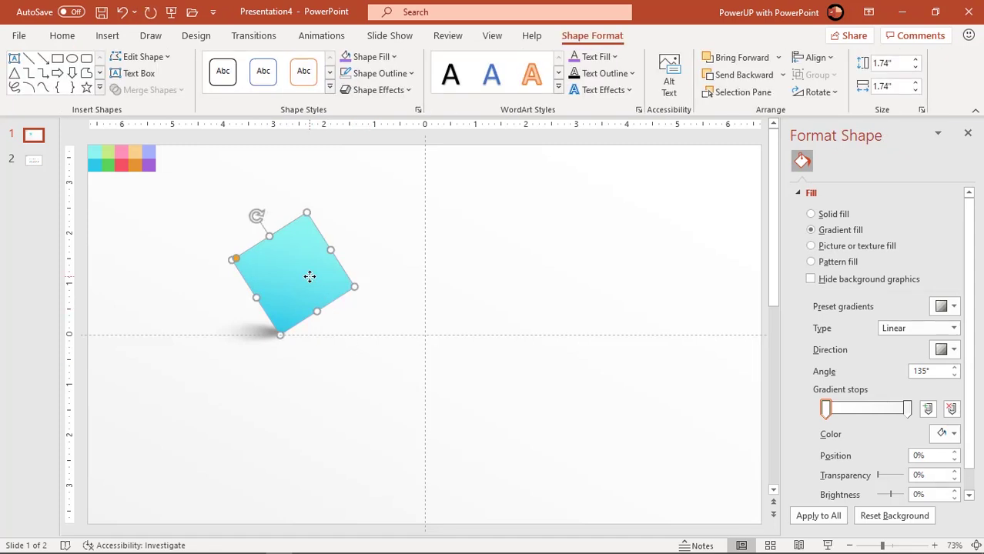
Step: Duplicate the cyan square to the right, rotate the copy more upright, and send it behind the first
{"action": "key", "text": "Right"}
{"action": "key", "text": "Right"}
{"action": "key", "text": "Down"}
{"action": "key", "text": "Down"}
{"action": "left_click_drag", "start_coordinate": [308, 279], "coordinate": [322, 205]}
{"action": "left_click_drag", "start_coordinate": [358, 291], "coordinate": [387, 299]}
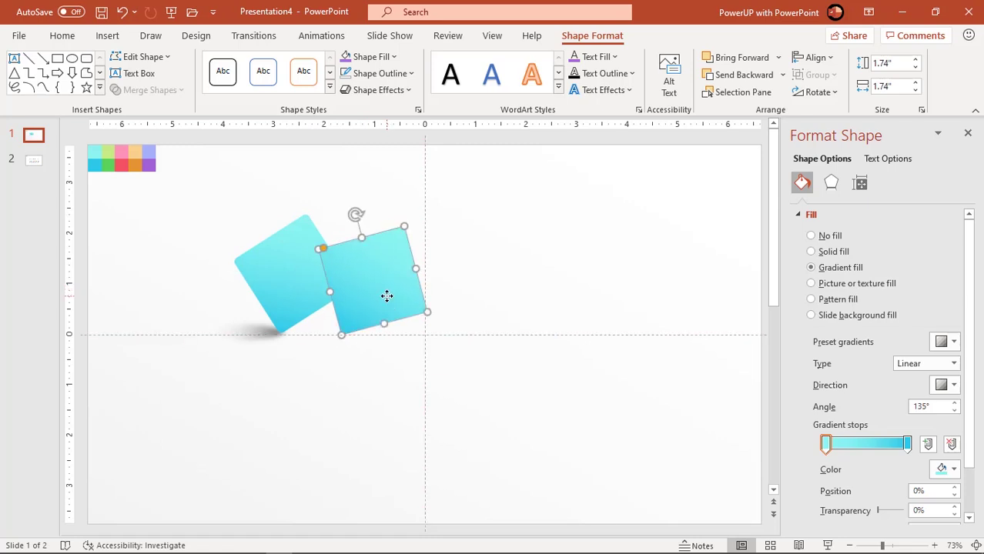
{"action": "right_click", "coordinate": [387, 297]}
{"action": "left_click", "coordinate": [428, 339]}
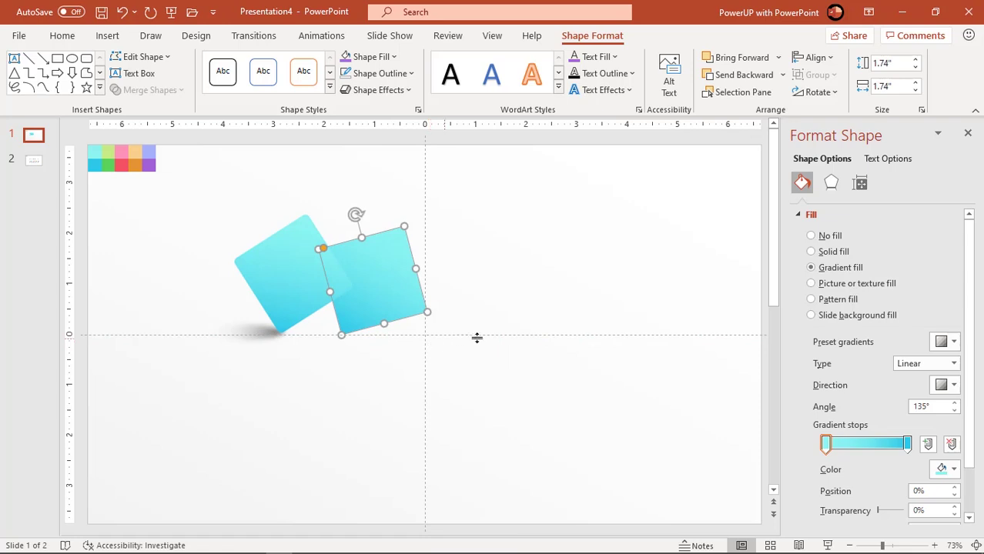
{"action": "left_click_drag", "start_coordinate": [384, 288], "coordinate": [392, 301]}
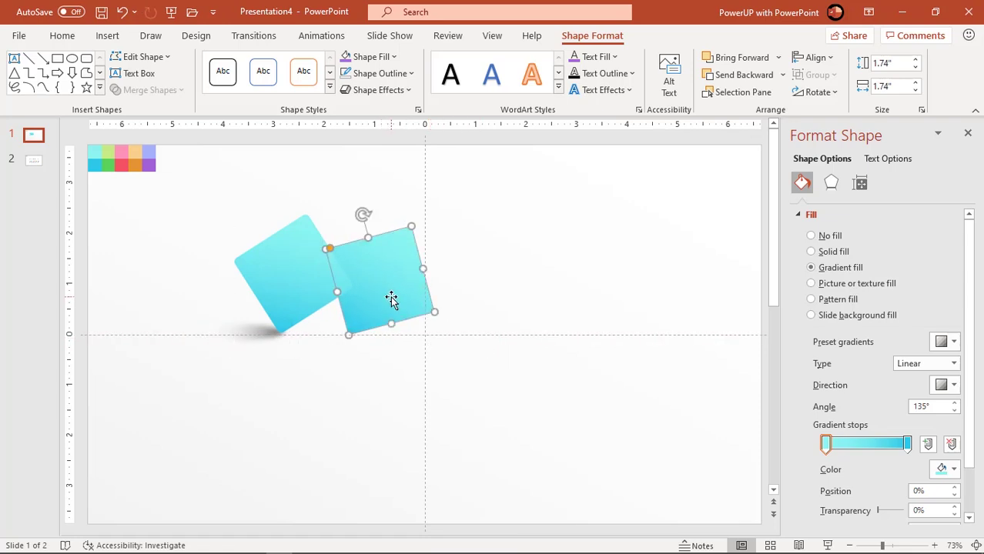
Step: Duplicate it with Ctrl+D, rotate the third square clockwise, and set it on the horizontal guide
{"action": "key", "text": "ctrl+d"}
{"action": "left_click_drag", "start_coordinate": [457, 277], "coordinate": [467, 271]}
{"action": "left_click_drag", "start_coordinate": [472, 217], "coordinate": [521, 252]}
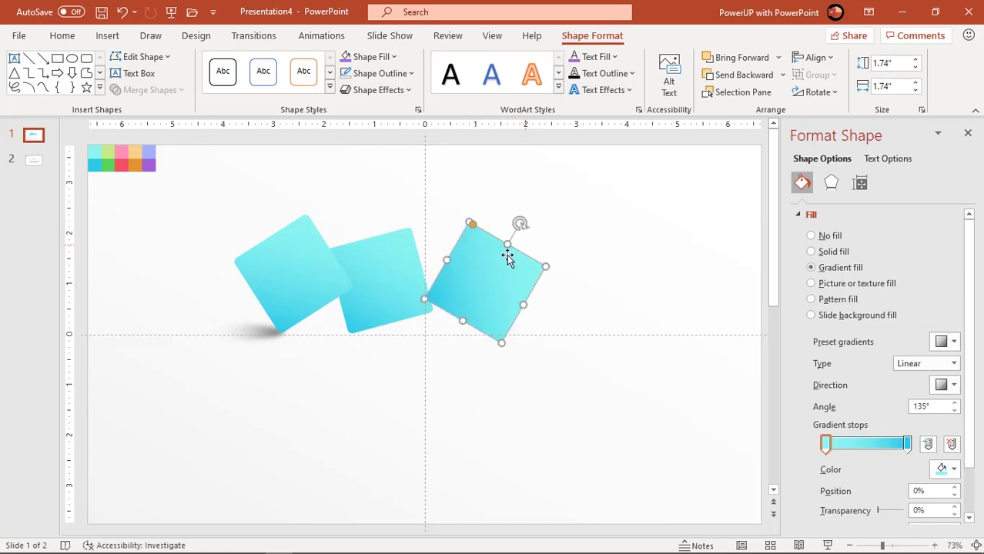
{"action": "left_click_drag", "start_coordinate": [466, 297], "coordinate": [458, 290]}
Step: Add a fourth rotated copy and line its bottom up with the others
{"action": "key", "text": "ctrl+d"}
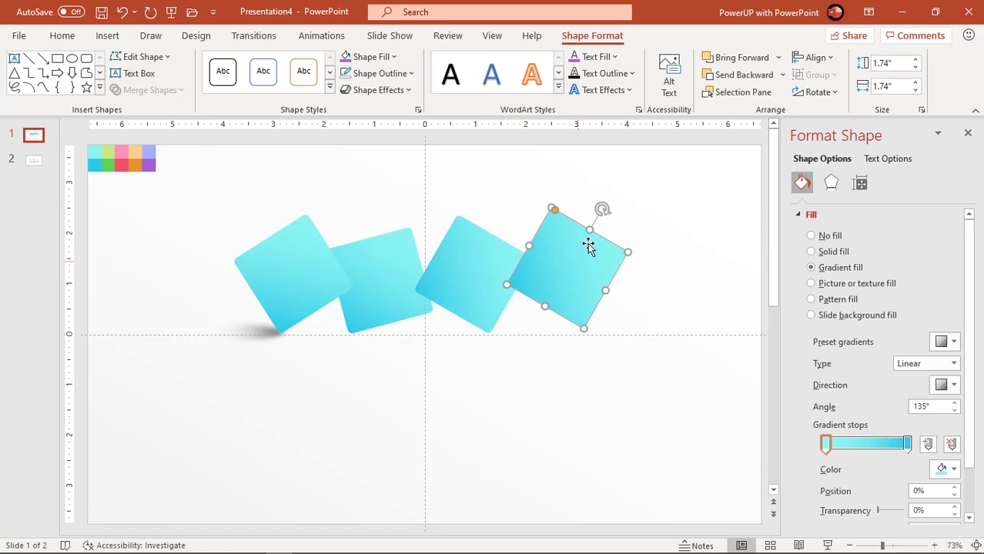
{"action": "left_click_drag", "start_coordinate": [603, 209], "coordinate": [639, 247]}
{"action": "left_click_drag", "start_coordinate": [580, 268], "coordinate": [571, 273]}
{"action": "left_click", "coordinate": [587, 352]}
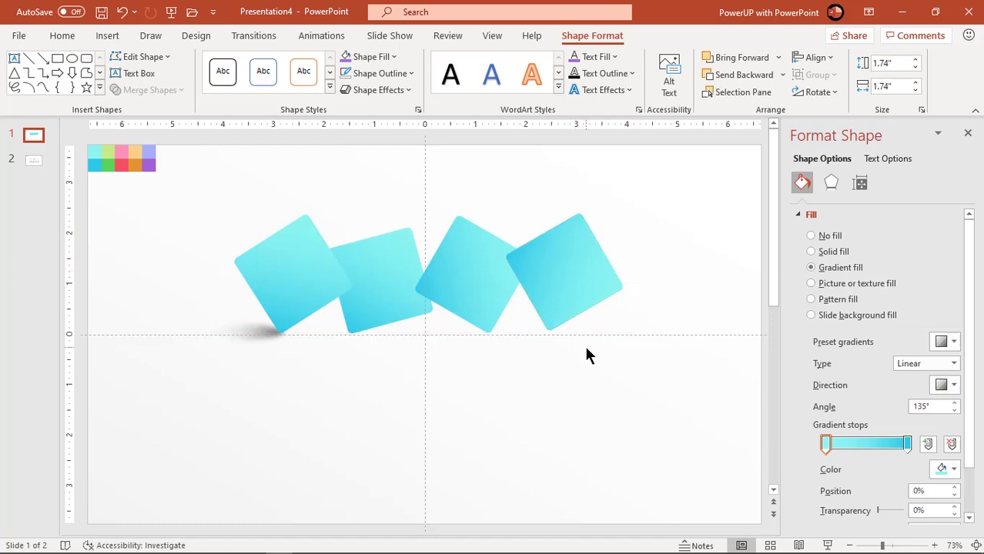
Step: Rotate the rightmost square and place an evenly spaced fifth copy at the row's right end
{"action": "left_click", "coordinate": [567, 278]}
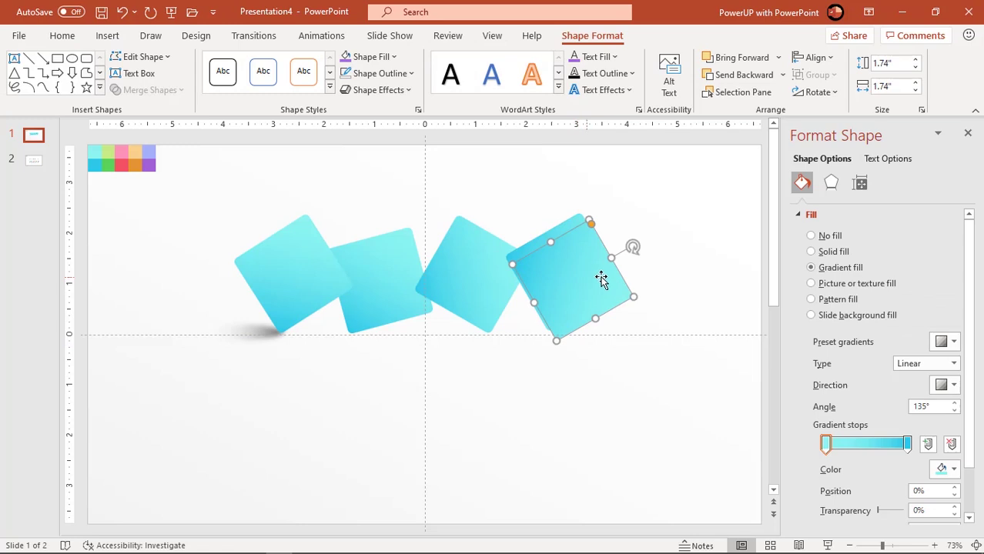
{"action": "left_click_drag", "start_coordinate": [633, 247], "coordinate": [605, 235]}
{"action": "left_click_drag", "start_coordinate": [579, 284], "coordinate": [655, 272]}
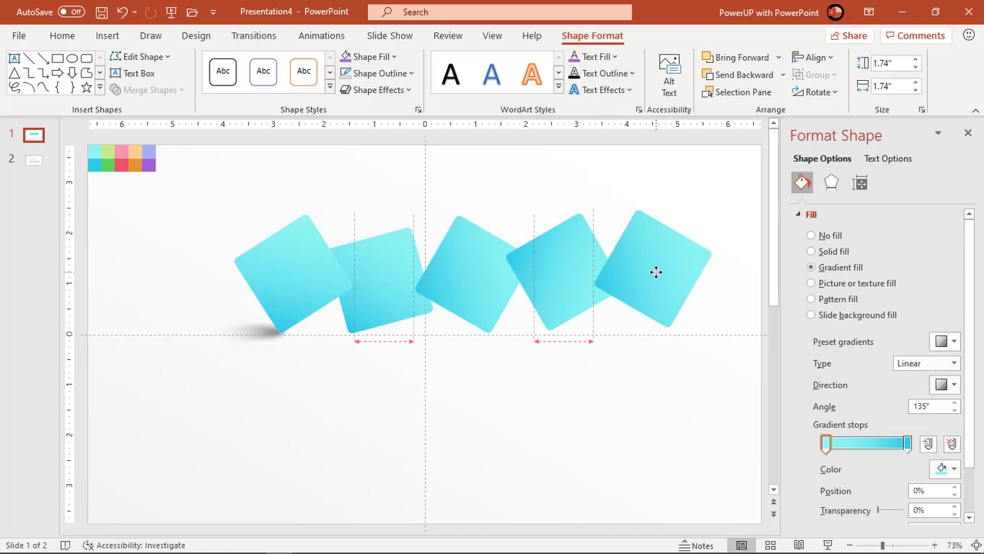
Step: Restack the squares: middle one to the back, fourth to the front, rightmost to the back
{"action": "left_click", "coordinate": [478, 289]}
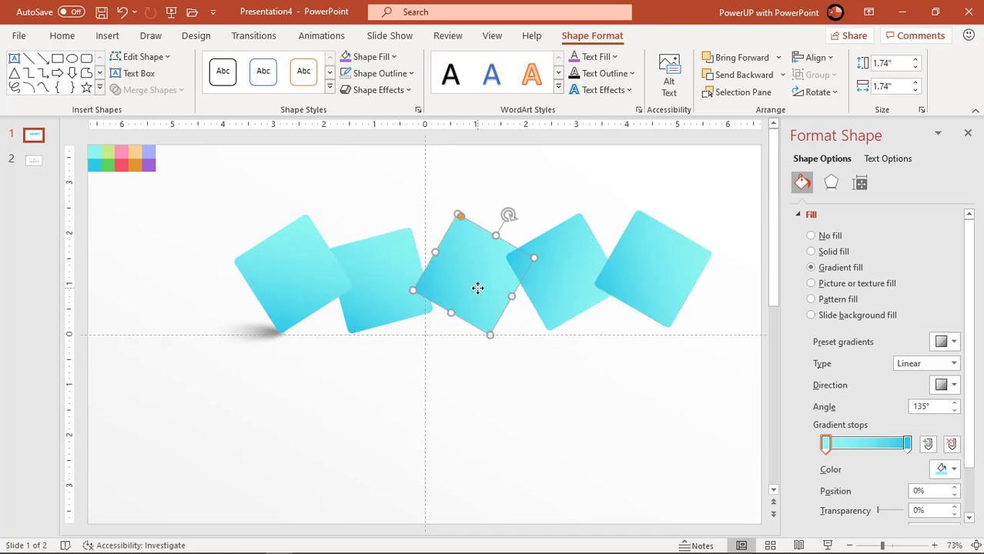
{"action": "right_click", "coordinate": [477, 288]}
{"action": "left_click", "coordinate": [512, 345]}
{"action": "left_click", "coordinate": [549, 283]}
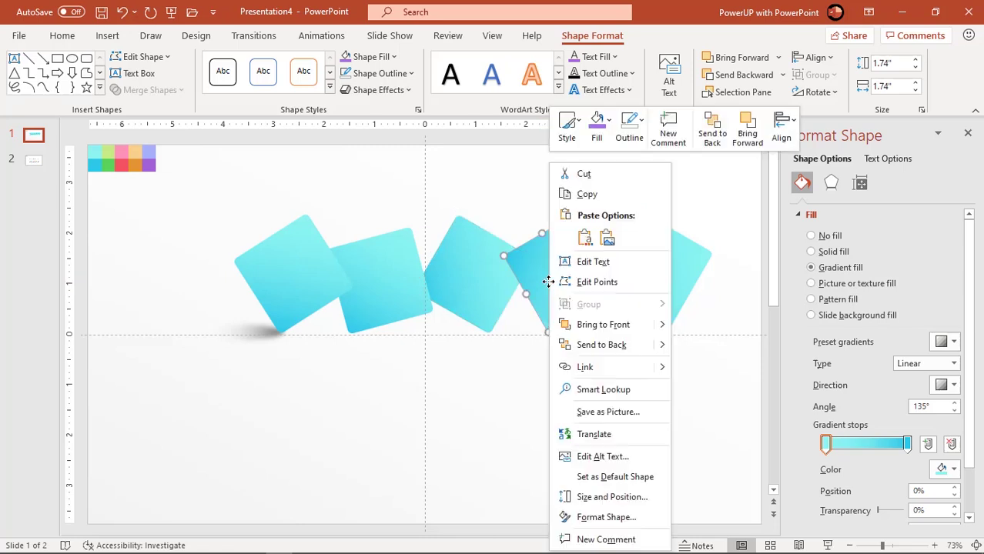
{"action": "left_click", "coordinate": [587, 330]}
{"action": "left_click", "coordinate": [648, 271]}
{"action": "right_click", "coordinate": [647, 271]}
{"action": "left_click", "coordinate": [684, 345]}
{"action": "left_click", "coordinate": [628, 382]}
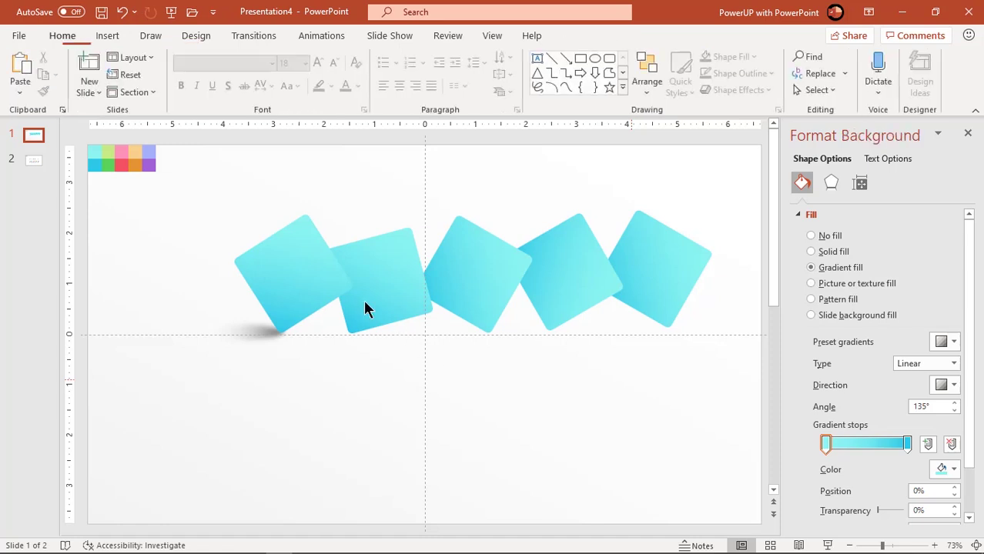
Step: Select all five cyan squares together
{"action": "left_click", "coordinate": [305, 273]}
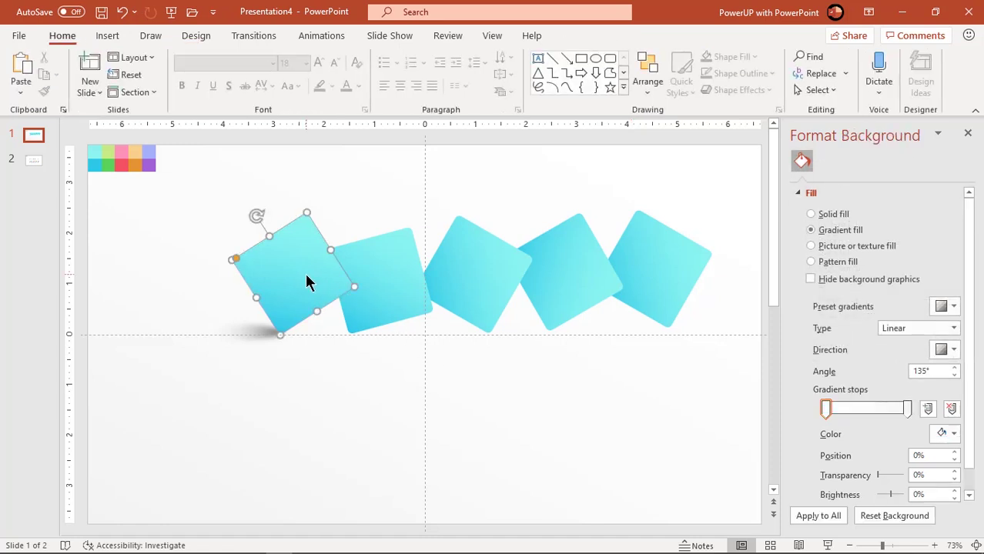
{"action": "left_click", "coordinate": [400, 307], "text": "shift"}
{"action": "left_click", "coordinate": [483, 290], "text": "shift"}
{"action": "left_click", "coordinate": [590, 288], "text": "shift"}
{"action": "left_click", "coordinate": [666, 278], "text": "shift"}
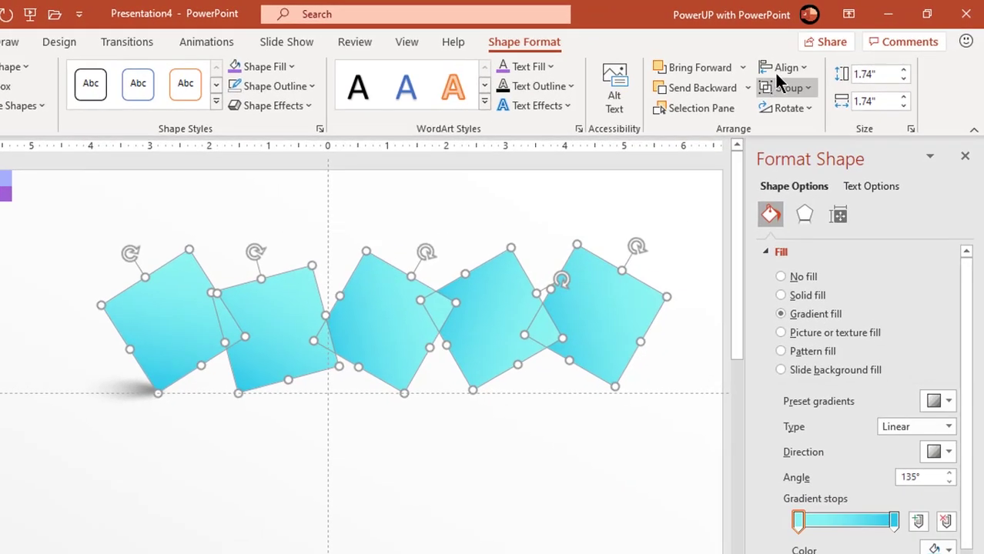
Step: Bottom-align and horizontally distribute the five squares, then shift them with the shadow left
{"action": "left_click", "coordinate": [784, 69]}
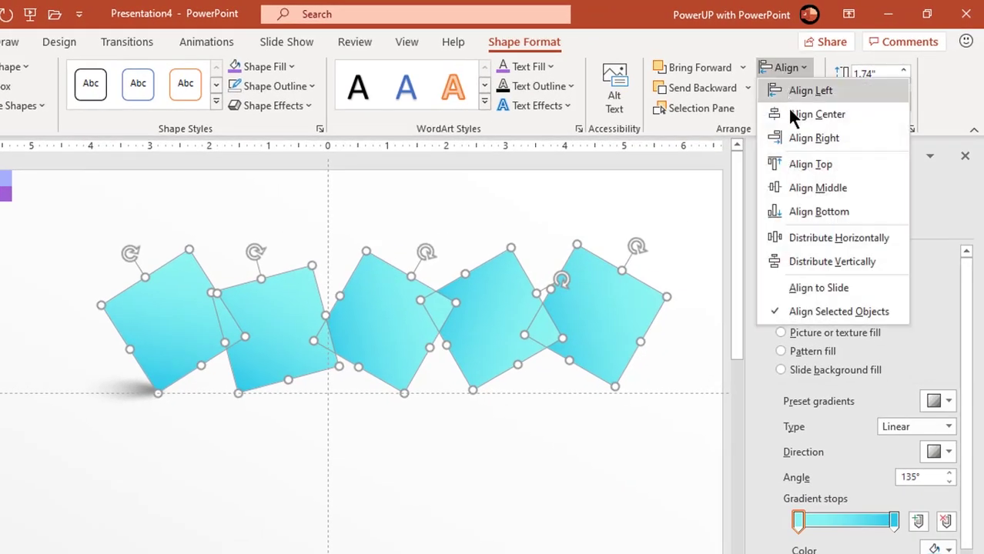
{"action": "left_click", "coordinate": [805, 213]}
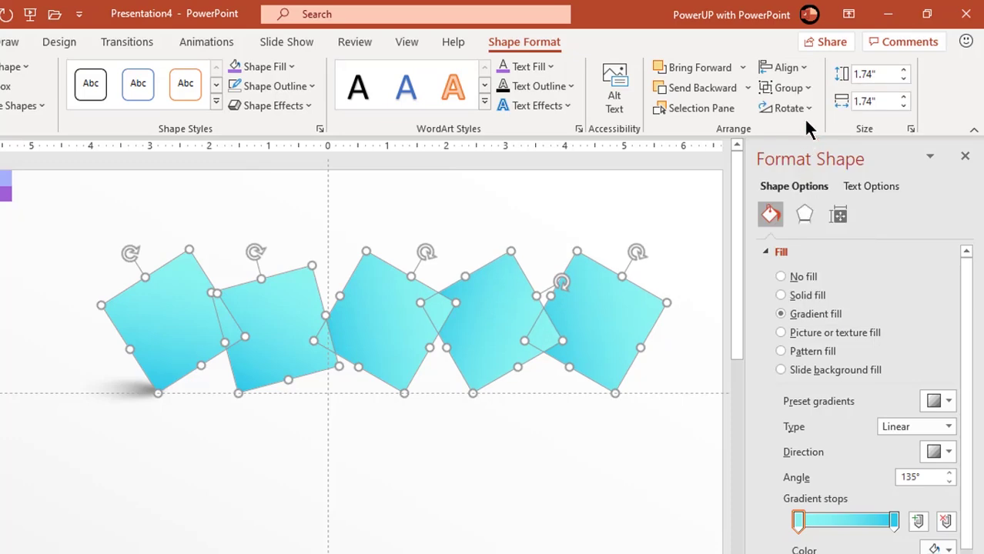
{"action": "left_click", "coordinate": [800, 71]}
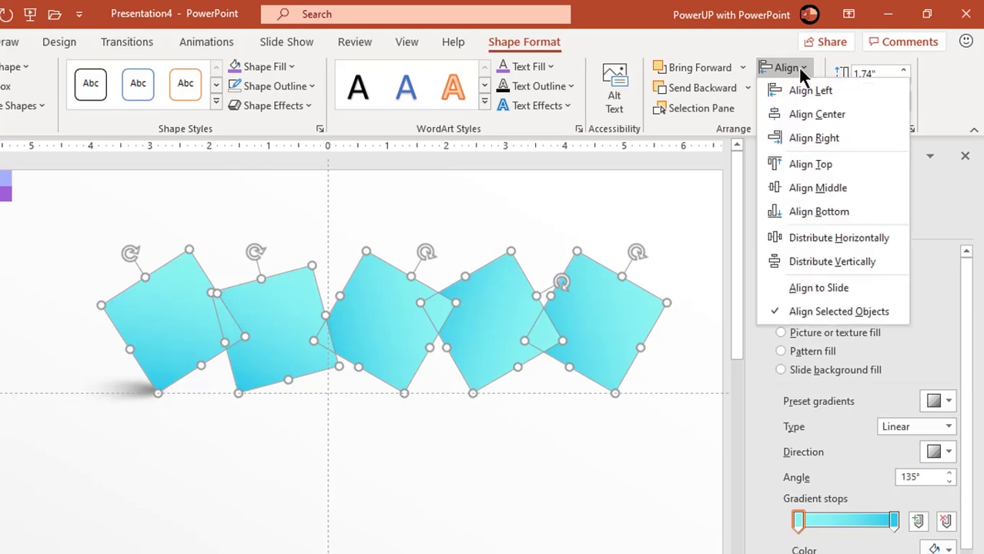
{"action": "left_click", "coordinate": [798, 238]}
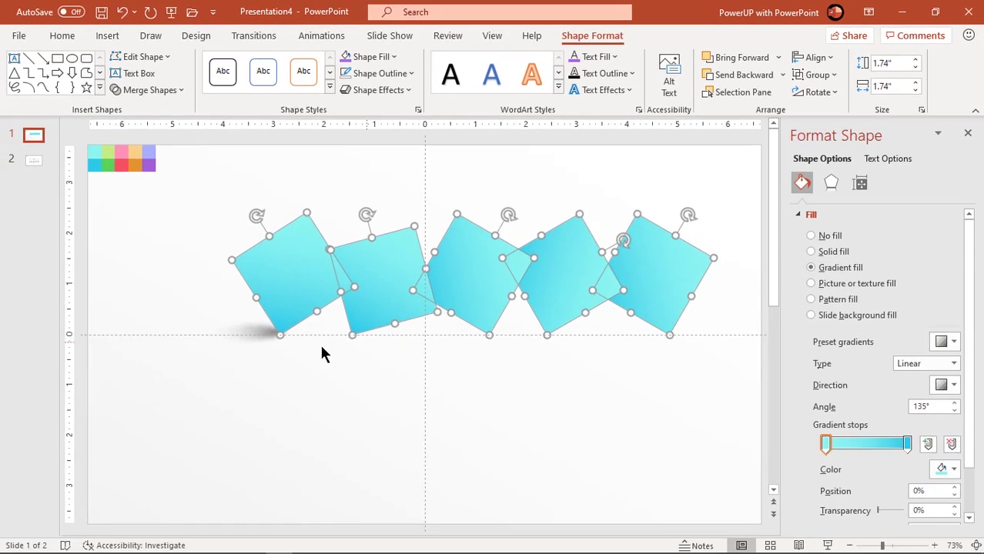
{"action": "left_click", "coordinate": [271, 335], "text": "shift"}
{"action": "left_click_drag", "start_coordinate": [303, 287], "coordinate": [253, 286]}
Step: Eyedrop the light green and darker green palette swatches into the second square's gradient stops
{"action": "left_click", "coordinate": [385, 399]}
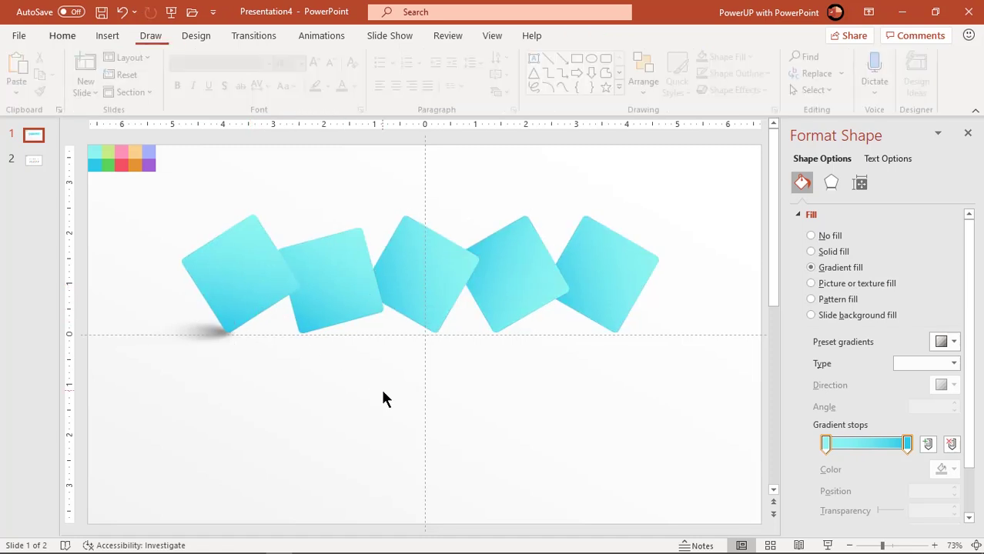
{"action": "left_click", "coordinate": [353, 299]}
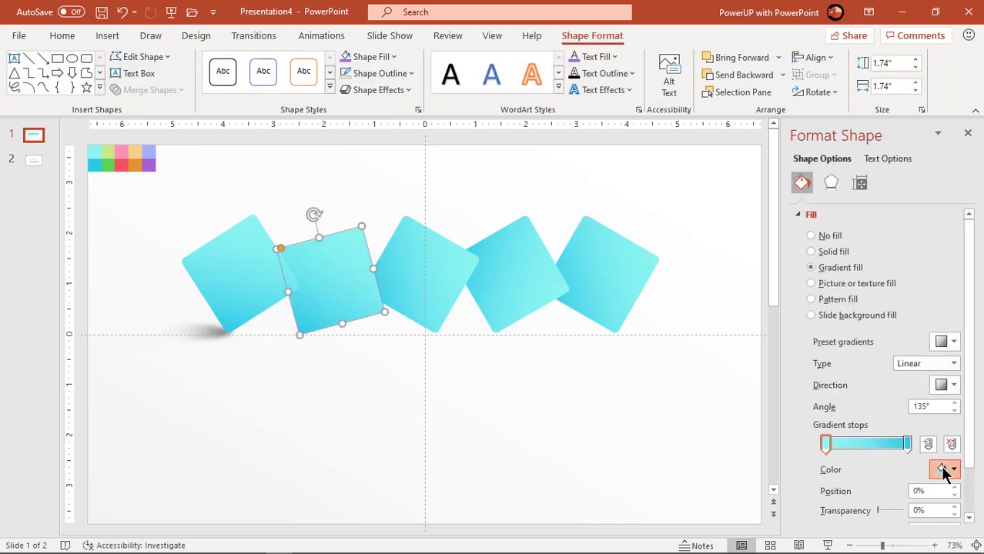
{"action": "left_click", "coordinate": [939, 470]}
{"action": "left_click", "coordinate": [901, 453]}
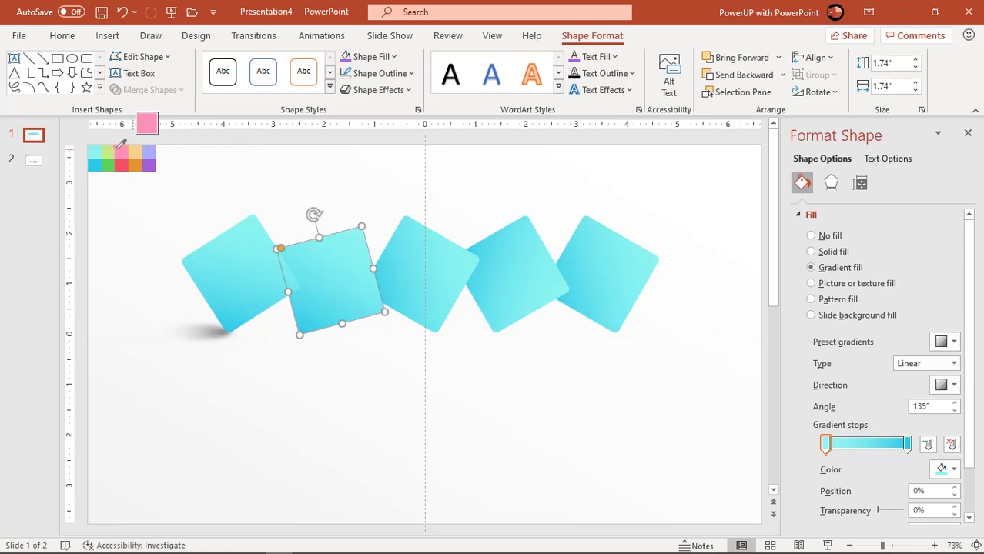
{"action": "left_click", "coordinate": [108, 151]}
{"action": "left_click", "coordinate": [907, 444]}
{"action": "left_click", "coordinate": [942, 469]}
{"action": "left_click", "coordinate": [905, 453]}
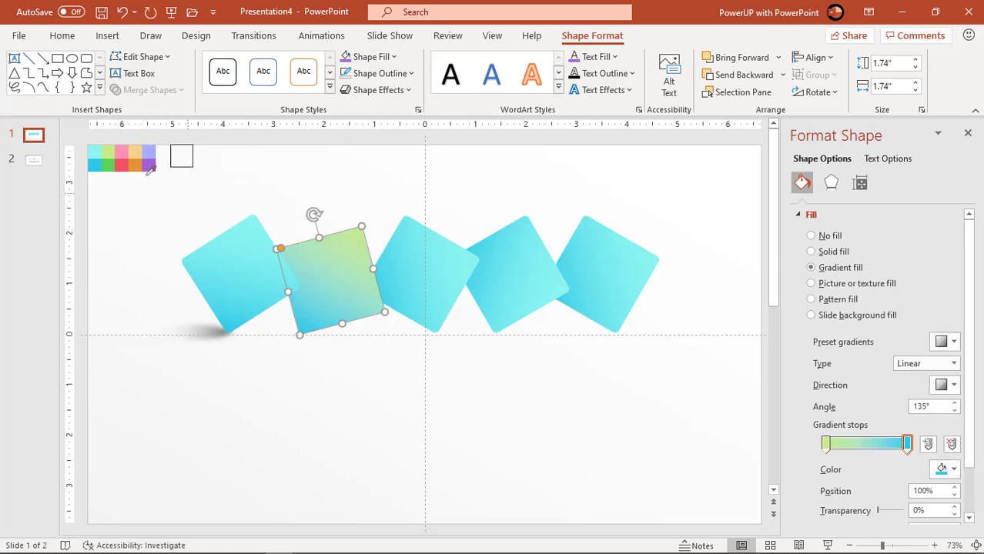
{"action": "left_click", "coordinate": [112, 165]}
Step: Give the third square a light pink to red gradient sampled from the palette
{"action": "left_click", "coordinate": [422, 274]}
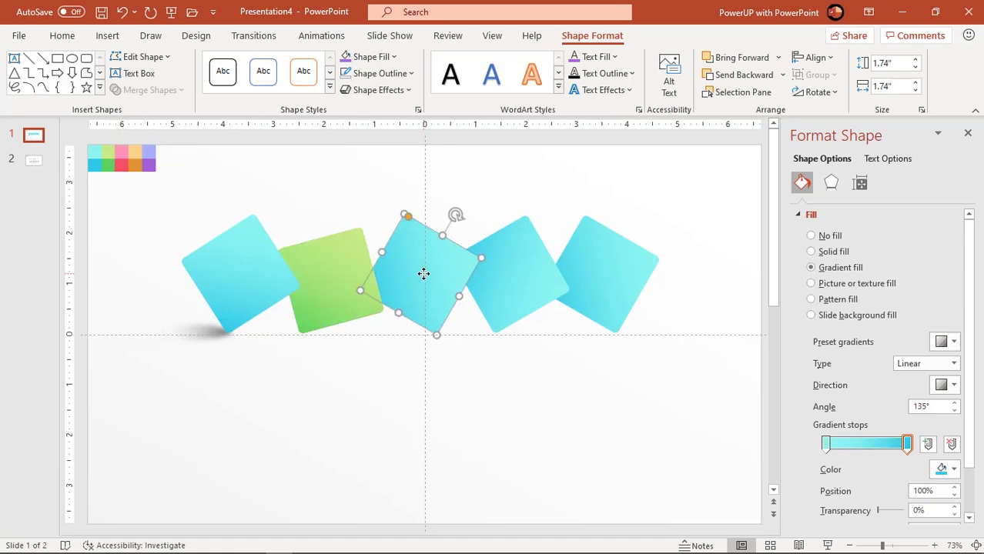
{"action": "left_click", "coordinate": [941, 469]}
{"action": "left_click", "coordinate": [905, 453]}
{"action": "left_click", "coordinate": [122, 164]}
{"action": "left_click", "coordinate": [827, 446]}
{"action": "left_click", "coordinate": [941, 469]}
{"action": "left_click", "coordinate": [906, 453]}
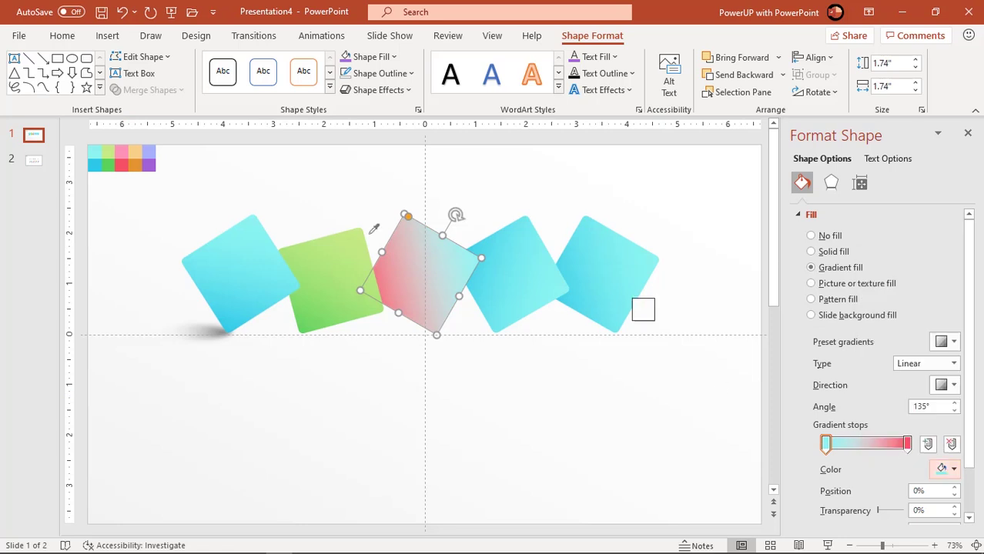
{"action": "left_click", "coordinate": [123, 152]}
Step: Give the fourth square a light orange to orange gradient sampled from the palette
{"action": "left_click", "coordinate": [512, 281]}
{"action": "left_click", "coordinate": [941, 469]}
{"action": "left_click", "coordinate": [906, 453]}
{"action": "left_click", "coordinate": [137, 153]}
{"action": "left_click", "coordinate": [907, 443]}
{"action": "left_click", "coordinate": [941, 469]}
{"action": "left_click", "coordinate": [909, 454]}
{"action": "left_click", "coordinate": [138, 161]}
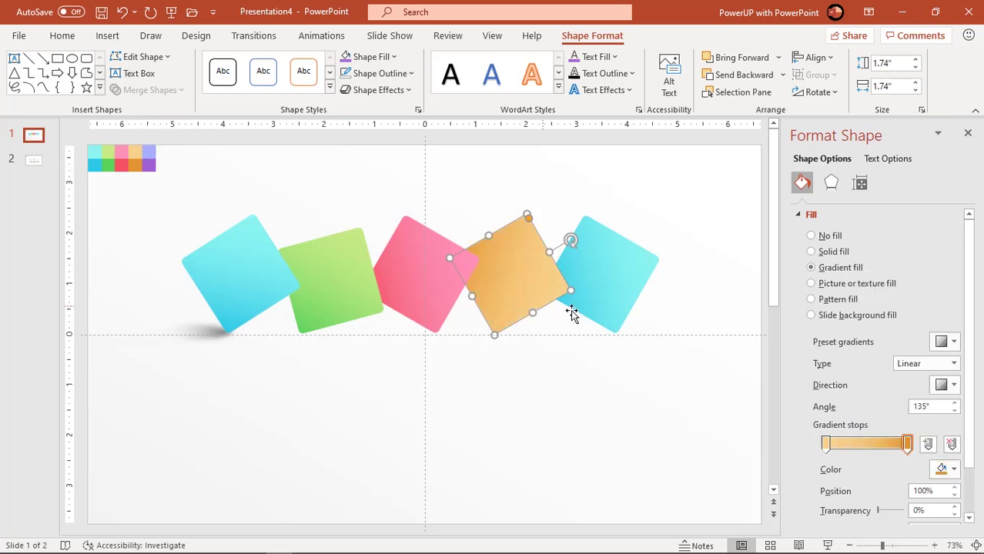
Step: Give the fifth square light purple and purple gradient stops sampled from the palette
{"action": "left_click", "coordinate": [599, 295]}
{"action": "left_click", "coordinate": [941, 469]}
{"action": "left_click", "coordinate": [908, 453]}
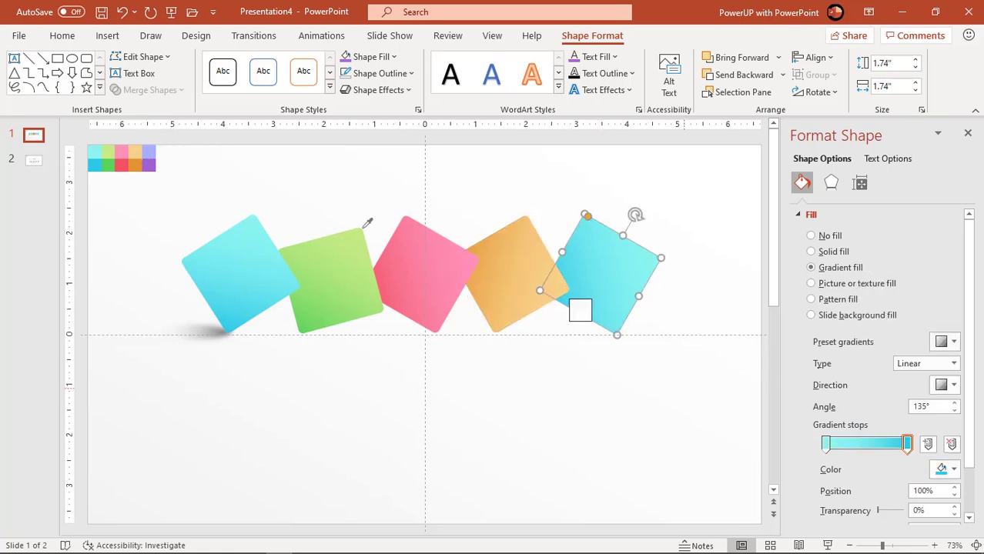
{"action": "left_click", "coordinate": [150, 163]}
{"action": "left_click", "coordinate": [826, 445]}
{"action": "left_click", "coordinate": [941, 469]}
{"action": "left_click", "coordinate": [909, 453]}
{"action": "left_click", "coordinate": [150, 164]}
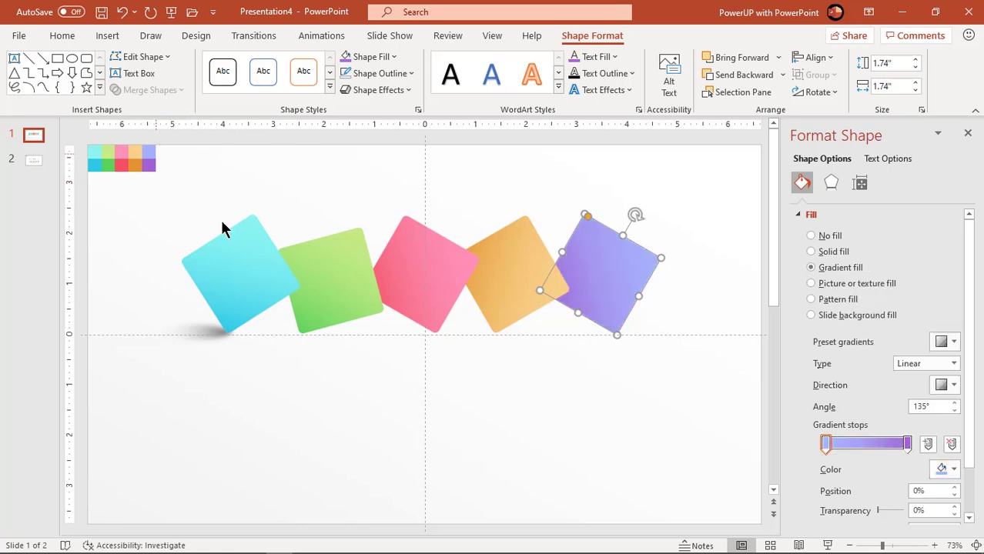
{"action": "left_click", "coordinate": [349, 413]}
Step: Shift the cyan square's shadow slightly to the right
{"action": "left_click", "coordinate": [215, 335]}
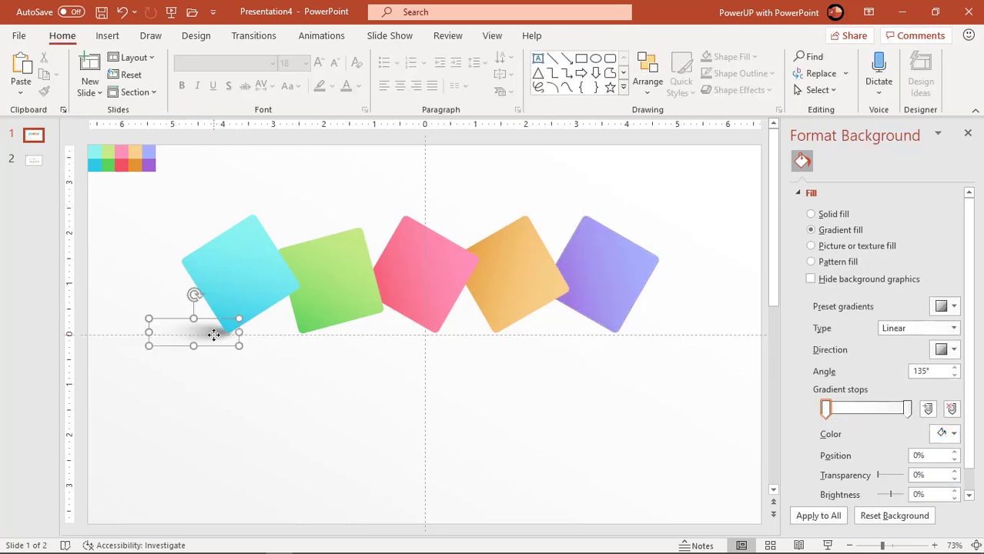
{"action": "left_click_drag", "start_coordinate": [214, 335], "coordinate": [279, 333]}
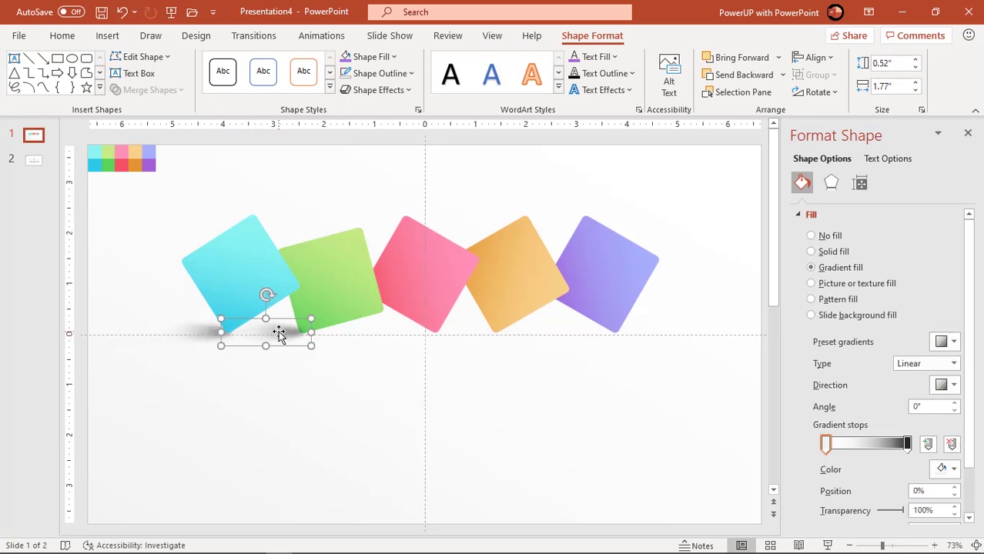
{"action": "right_click", "coordinate": [279, 331]}
{"action": "key", "text": "Escape"}
Step: Duplicate the shadow and send the copy behind the pink square
{"action": "key", "text": "ctrl+d"}
{"action": "left_click_drag", "start_coordinate": [347, 330], "coordinate": [417, 332]}
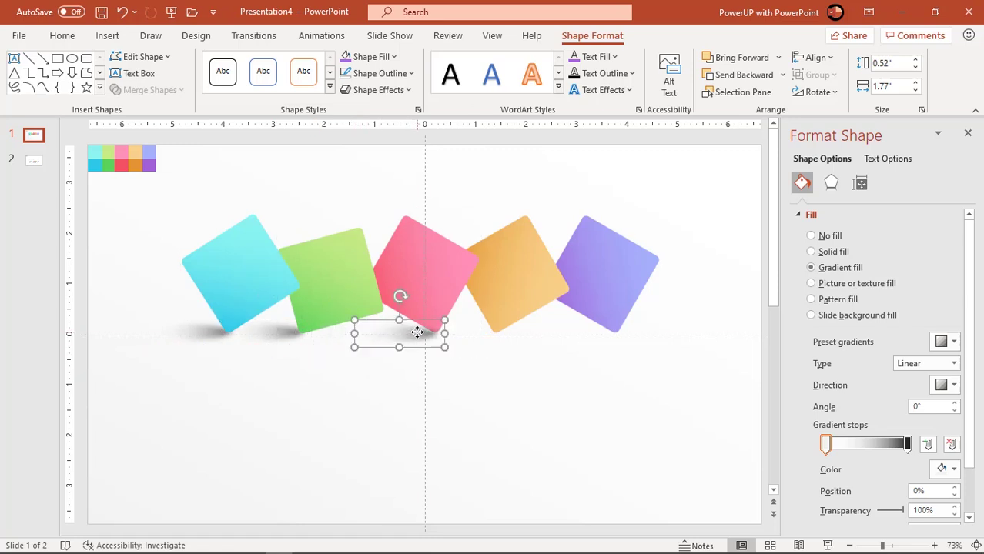
{"action": "right_click", "coordinate": [418, 333]}
{"action": "left_click", "coordinate": [454, 354]}
{"action": "key", "text": "ctrl+Up"}
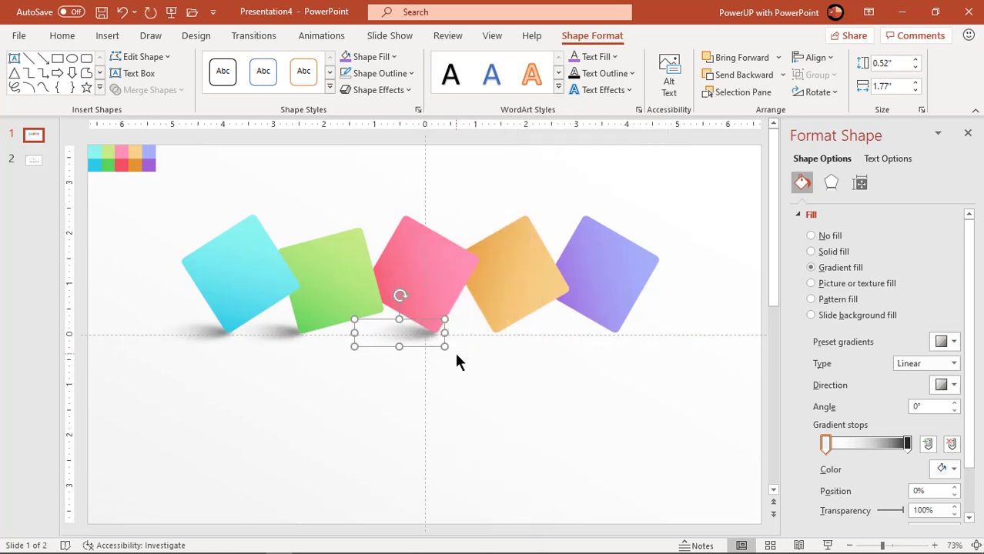
Step: Place another shadow copy behind the orange square
{"action": "key", "text": "ctrl+d"}
{"action": "left_click_drag", "start_coordinate": [558, 334], "coordinate": [486, 331]}
{"action": "right_click", "coordinate": [487, 331]}
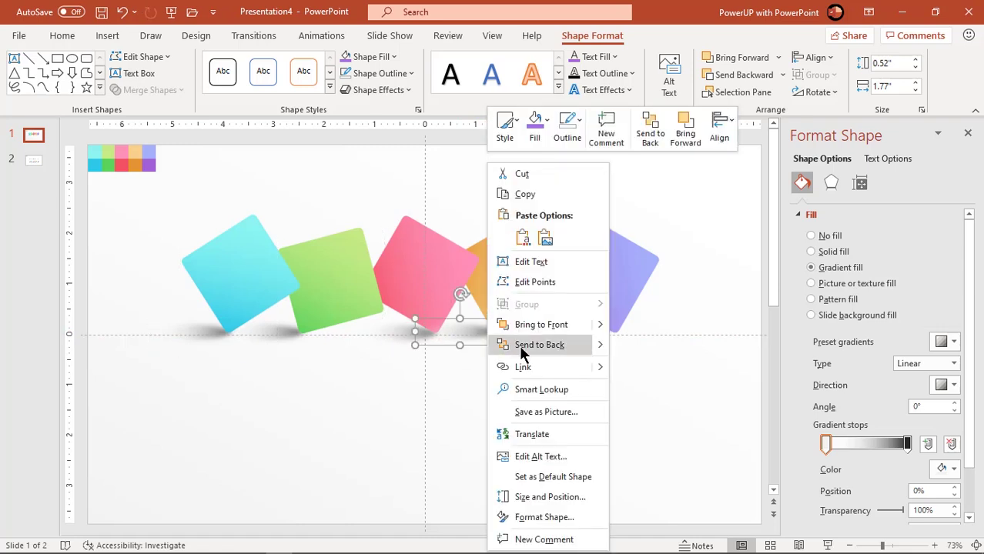
{"action": "left_click", "coordinate": [518, 347]}
Step: Place a shadow copy behind the purple square and fine-tune its position
{"action": "key", "text": "Tab"}
{"action": "left_click_drag", "start_coordinate": [539, 337], "coordinate": [601, 329]}
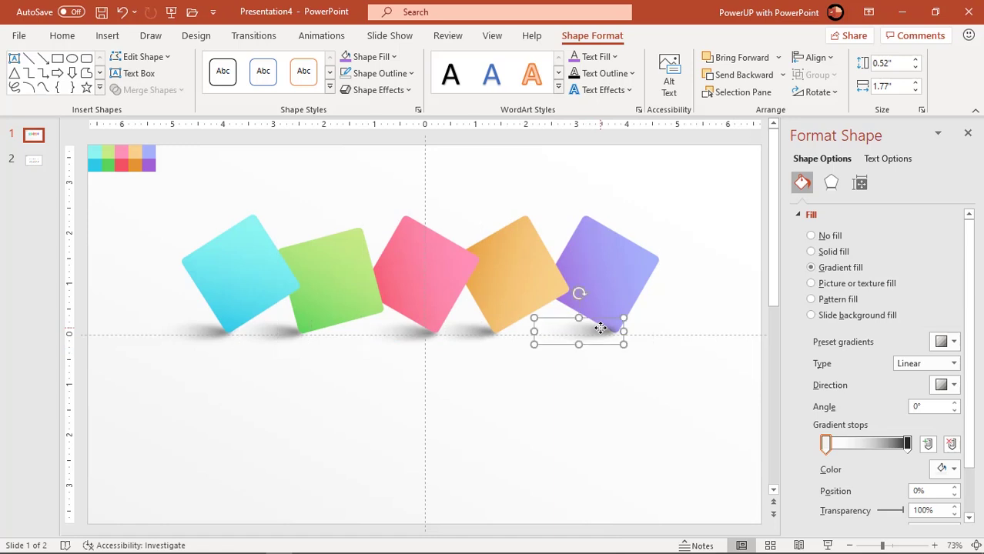
{"action": "right_click", "coordinate": [601, 329]}
{"action": "left_click", "coordinate": [622, 347]}
{"action": "key", "text": "ctrl+Down"}
{"action": "key", "text": "ctrl+Up"}
{"action": "left_click", "coordinate": [627, 378]}
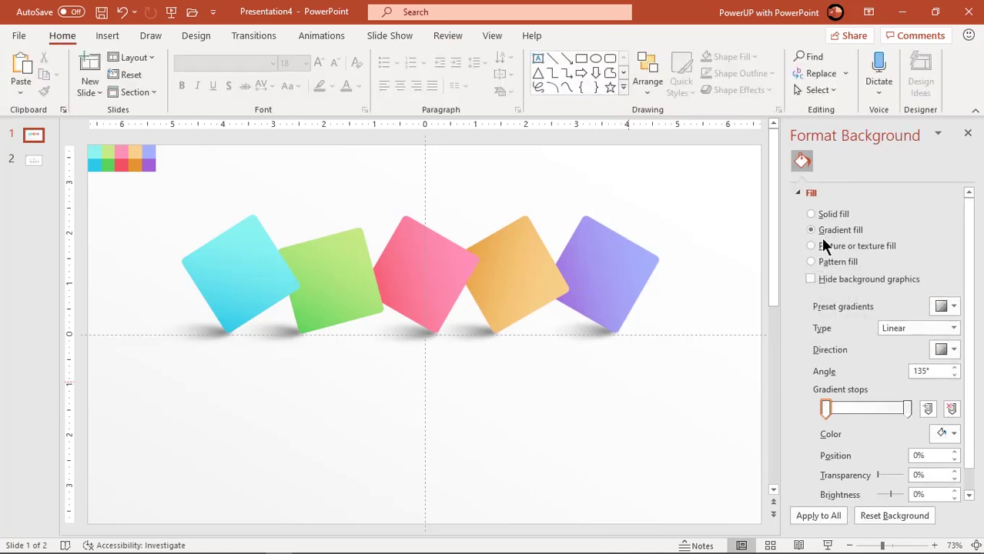
Step: Close Format Background and draw a tall rounded rectangle below the cyan square
{"action": "left_click", "coordinate": [967, 133]}
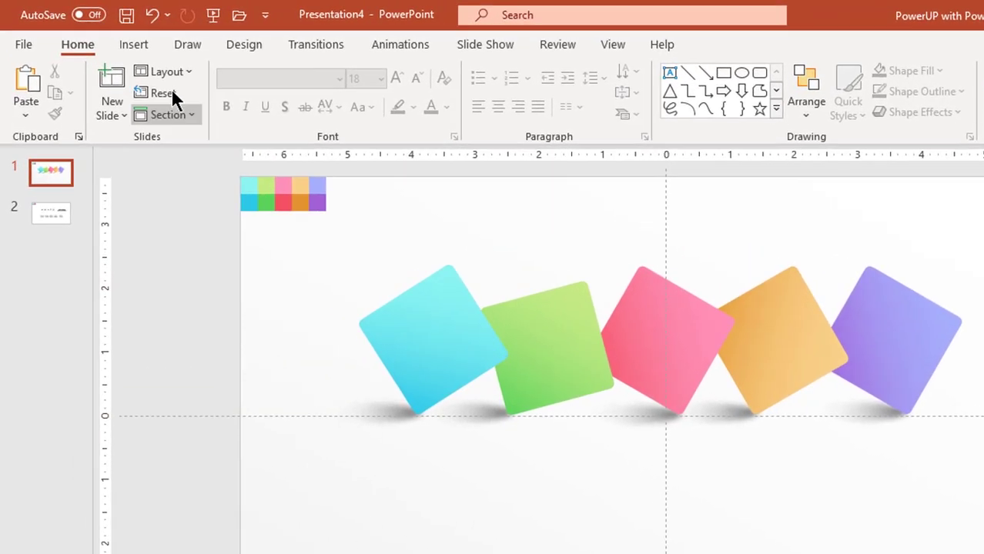
{"action": "left_click", "coordinate": [107, 36]}
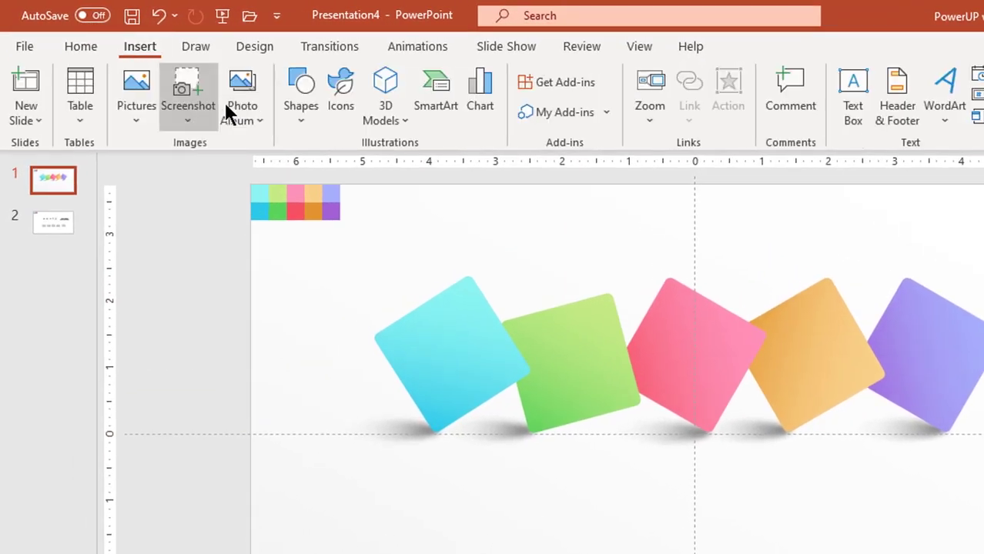
{"action": "left_click", "coordinate": [304, 118]}
{"action": "left_click", "coordinate": [387, 169]}
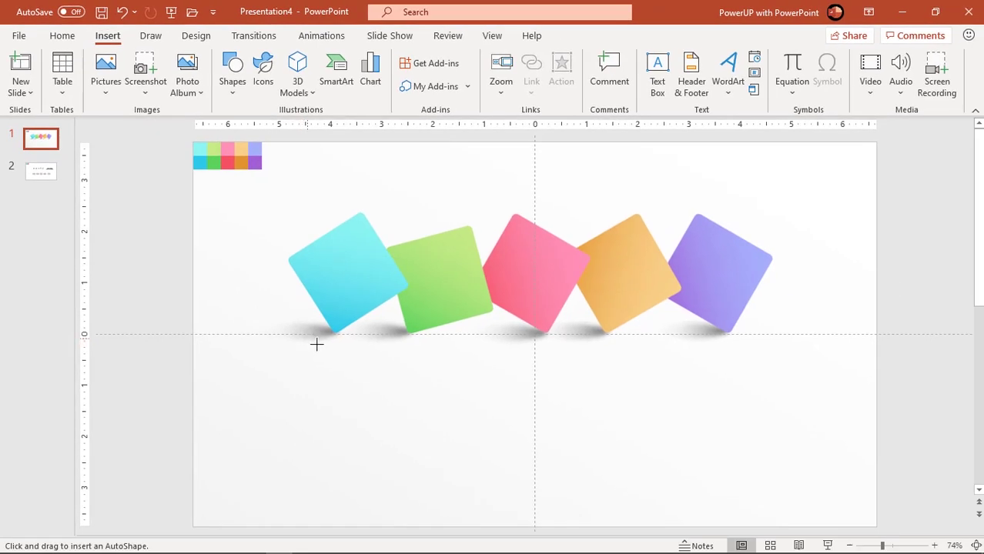
{"action": "left_click_drag", "start_coordinate": [301, 336], "coordinate": [375, 440]}
Step: Reduce the rectangle's corner rounding and nudge it into place under the centre guide
{"action": "left_click_drag", "start_coordinate": [345, 399], "coordinate": [343, 401]}
{"action": "left_click_drag", "start_coordinate": [311, 340], "coordinate": [305, 342]}
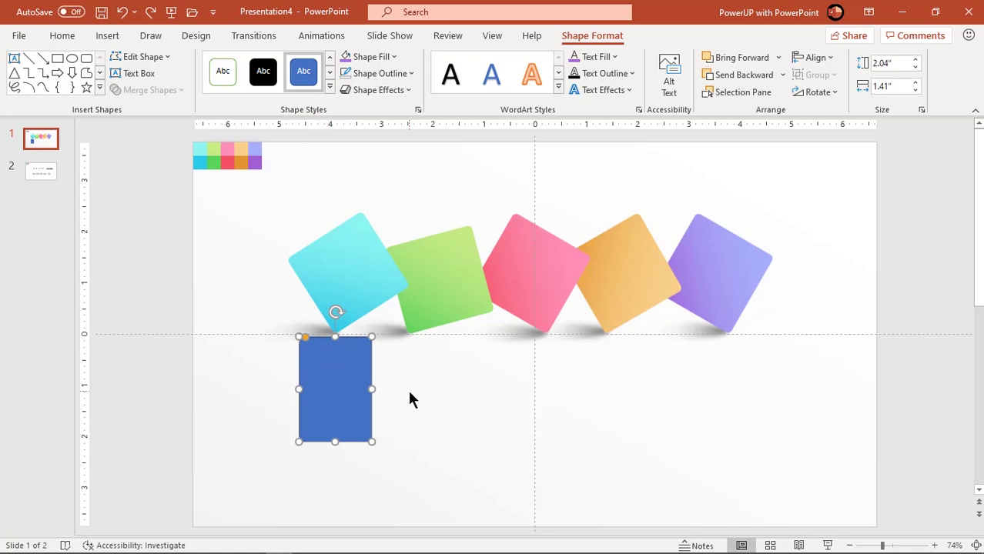
{"action": "left_click", "coordinate": [408, 389]}
{"action": "left_click", "coordinate": [355, 387]}
{"action": "left_click_drag", "start_coordinate": [322, 374], "coordinate": [329, 375]}
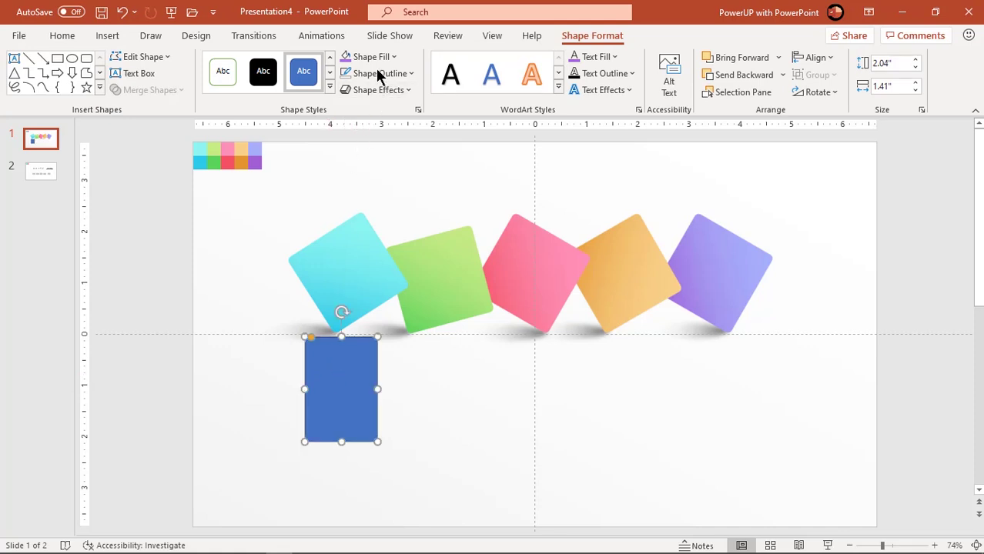
Step: Remove the rectangle's fill and outline it in White, Background 1, Darker 35%
{"action": "left_click", "coordinate": [377, 59]}
{"action": "left_click", "coordinate": [370, 258]}
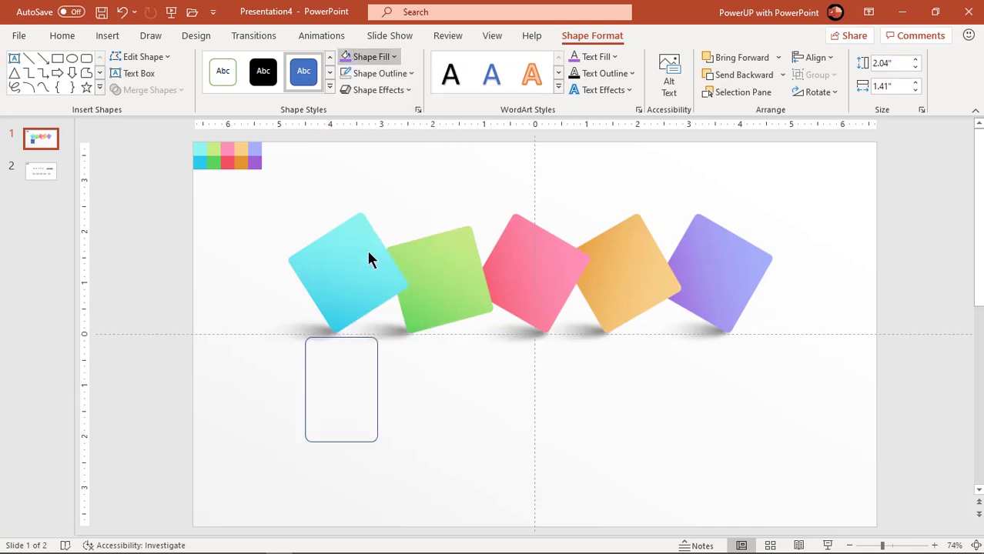
{"action": "left_click", "coordinate": [384, 74]}
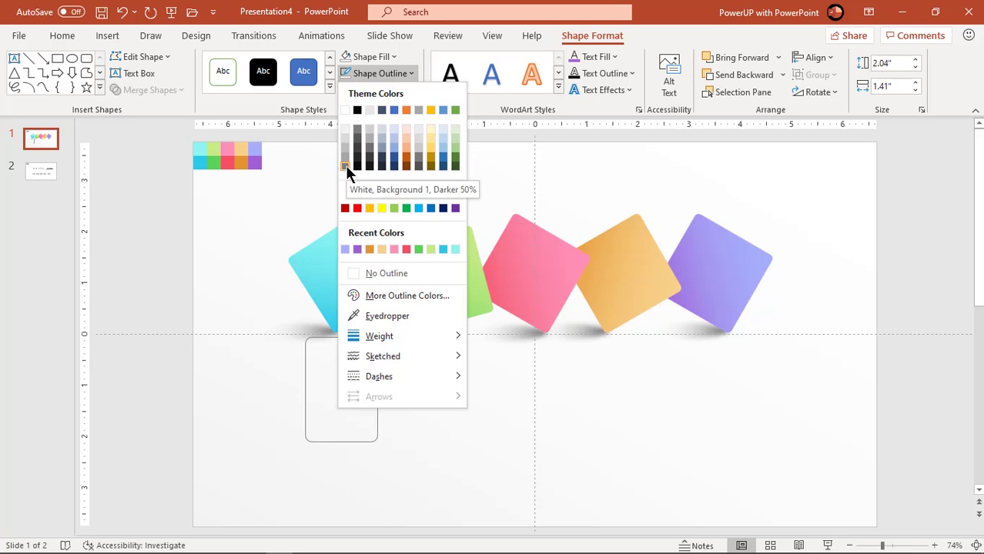
{"action": "left_click", "coordinate": [345, 165]}
{"action": "left_click_drag", "start_coordinate": [377, 367], "coordinate": [375, 368]}
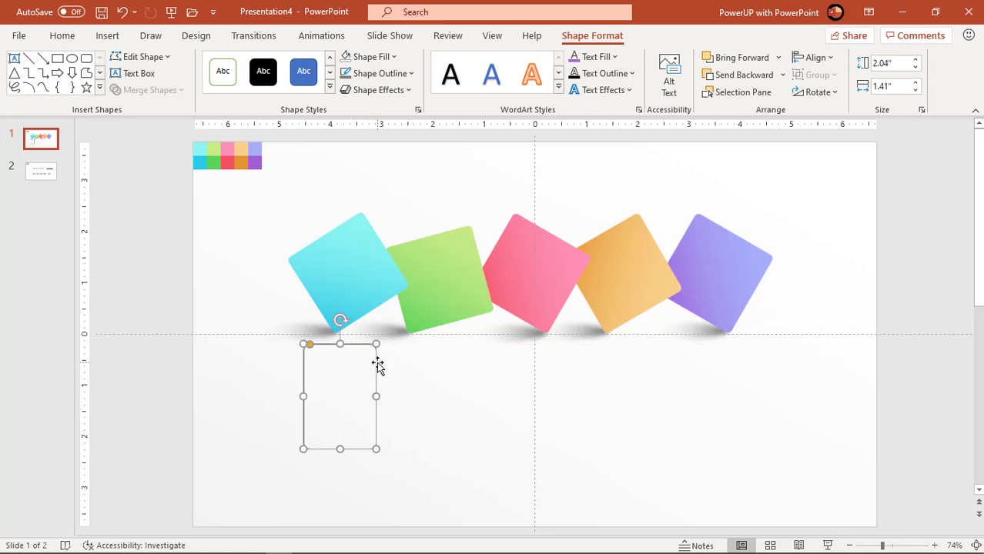
{"action": "scroll", "coordinate": [377, 366], "scroll_direction": "up", "scroll_amount": 5}
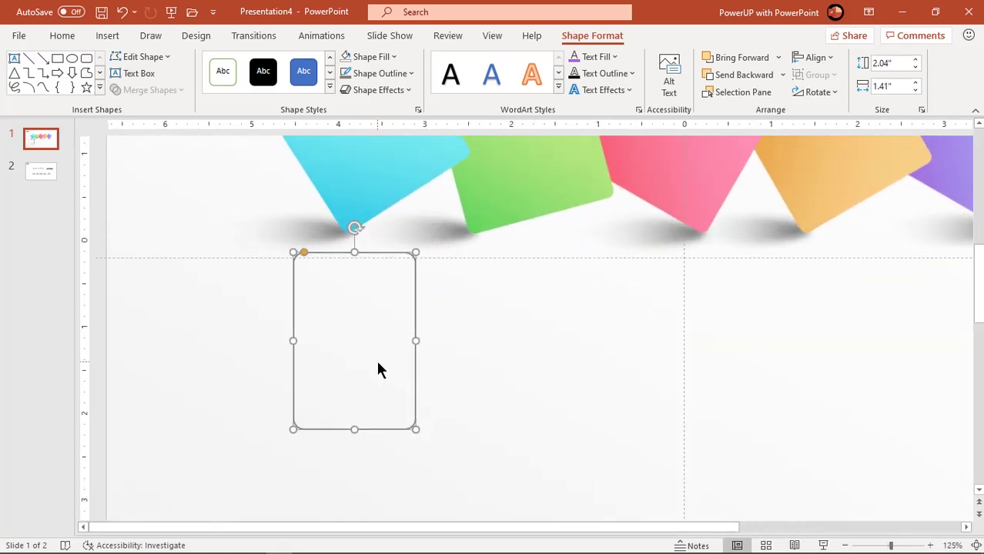
Step: Draw a small rounded rectangle and round its ends fully into a pill
{"action": "scroll", "coordinate": [377, 368], "scroll_direction": "up", "scroll_amount": 2}
{"action": "left_click", "coordinate": [470, 375]}
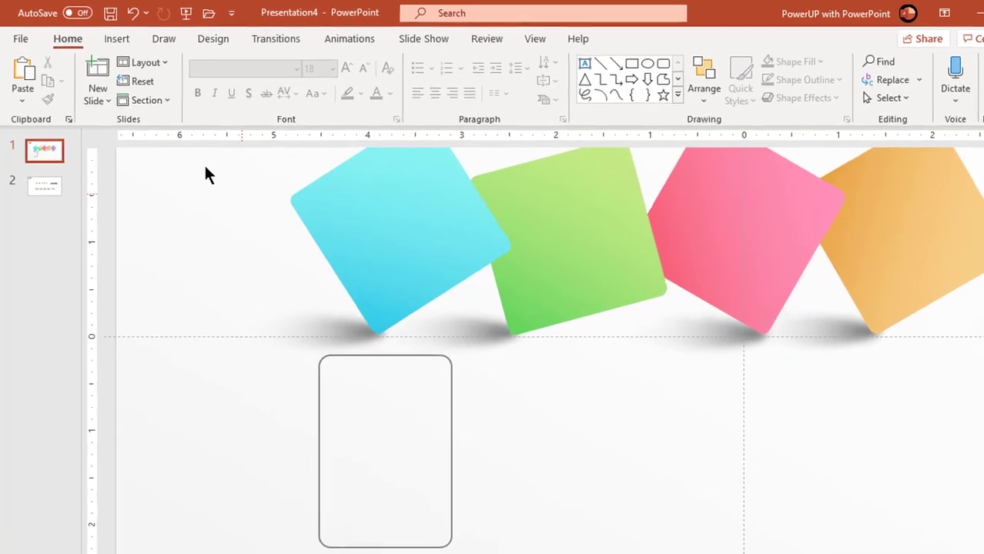
{"action": "left_click", "coordinate": [115, 38]}
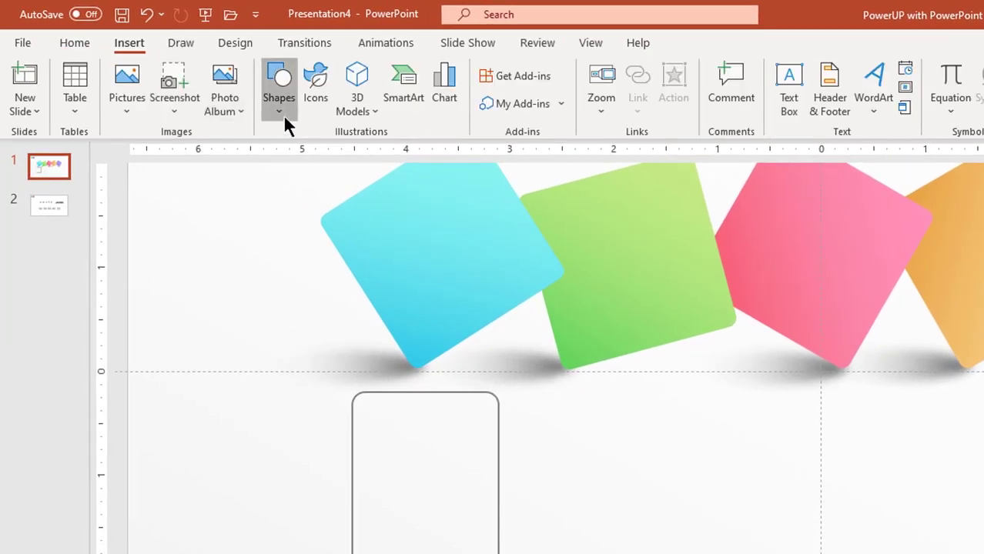
{"action": "left_click", "coordinate": [282, 111]}
{"action": "left_click", "coordinate": [357, 155]}
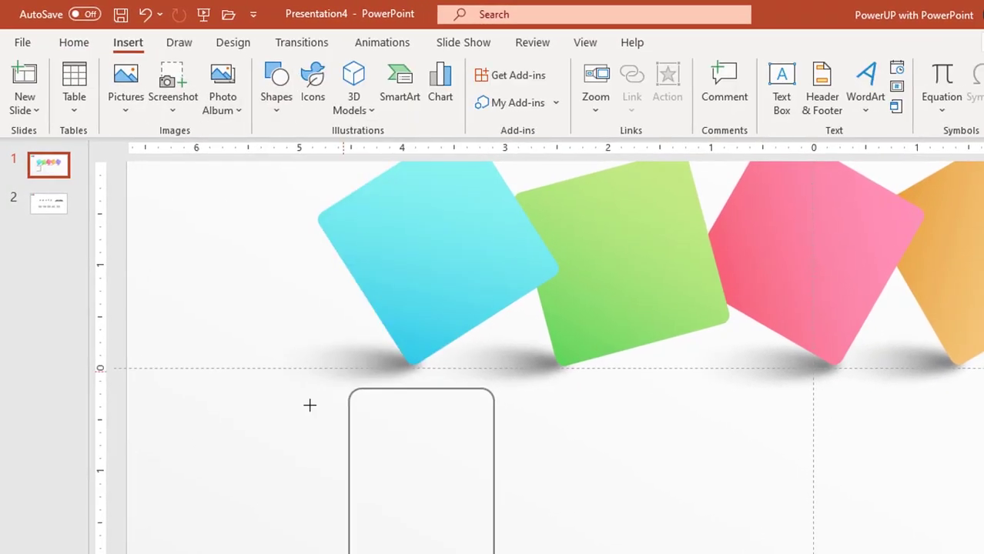
{"action": "left_click_drag", "start_coordinate": [292, 406], "coordinate": [383, 444]}
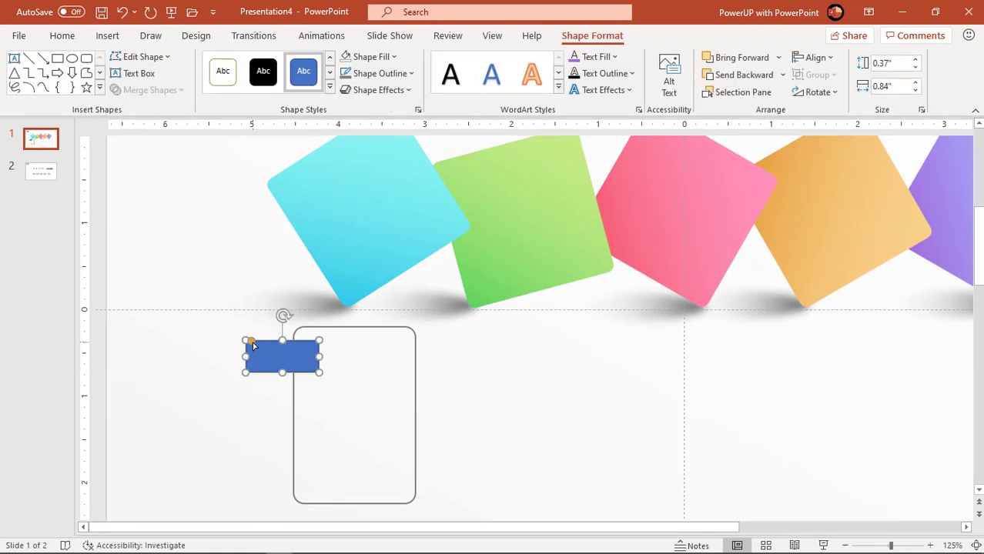
{"action": "left_click_drag", "start_coordinate": [252, 342], "coordinate": [297, 347]}
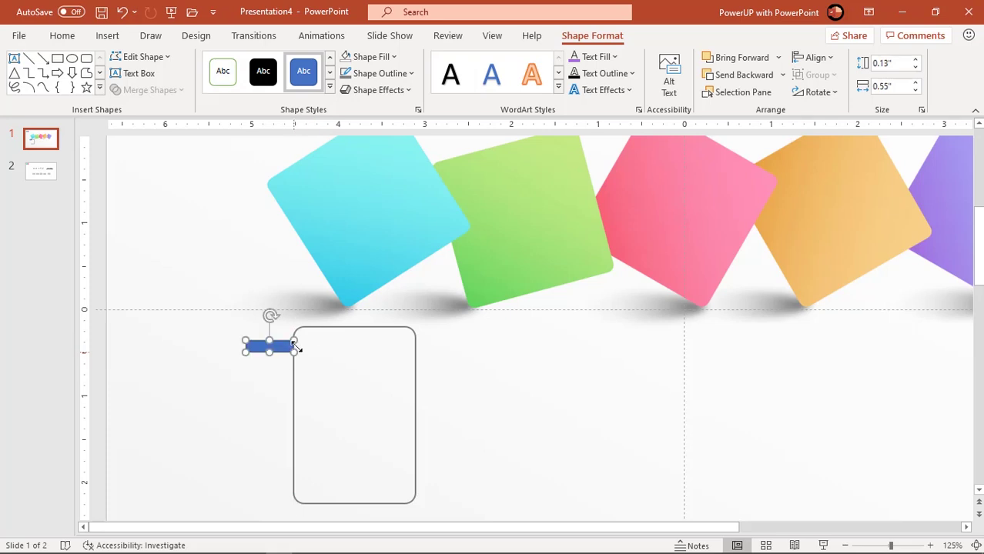
Step: Give the pill no outline and a cyan fill, and place it on the card's top edge
{"action": "left_click", "coordinate": [380, 74]}
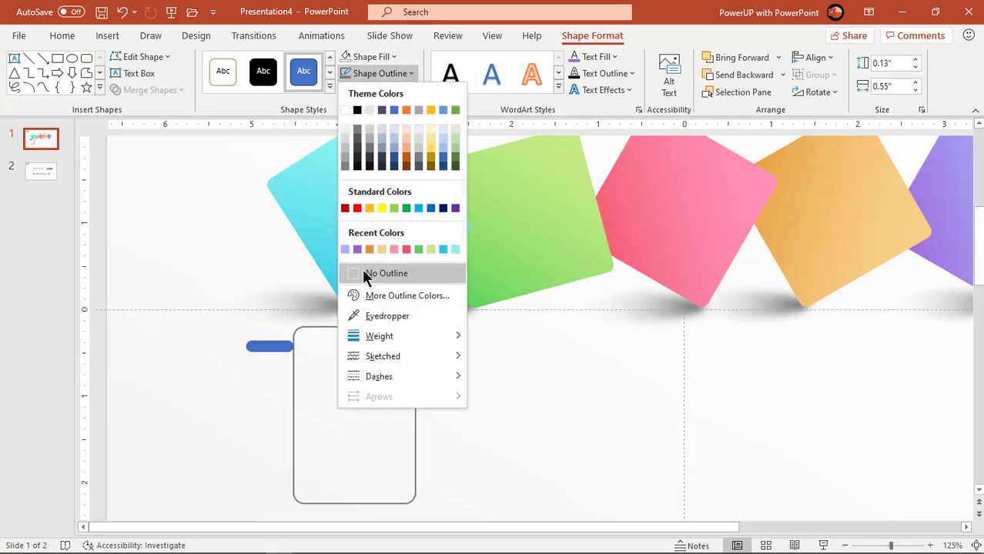
{"action": "left_click", "coordinate": [367, 275]}
{"action": "left_click", "coordinate": [385, 58]}
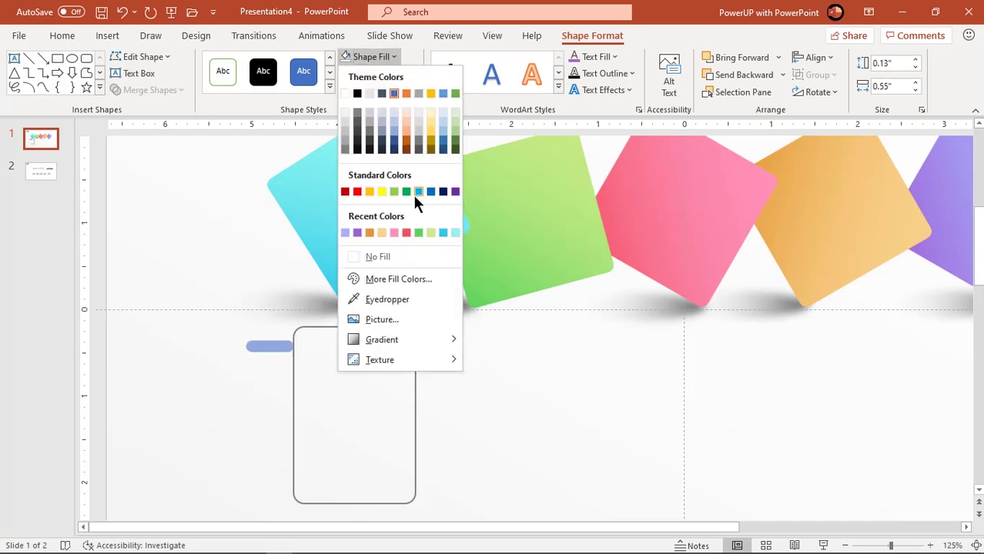
{"action": "left_click", "coordinate": [442, 233]}
{"action": "left_click_drag", "start_coordinate": [285, 348], "coordinate": [365, 330]}
Step: Select both the outlined card and its cyan tab together
{"action": "scroll", "coordinate": [403, 359], "scroll_direction": "down", "scroll_amount": 2}
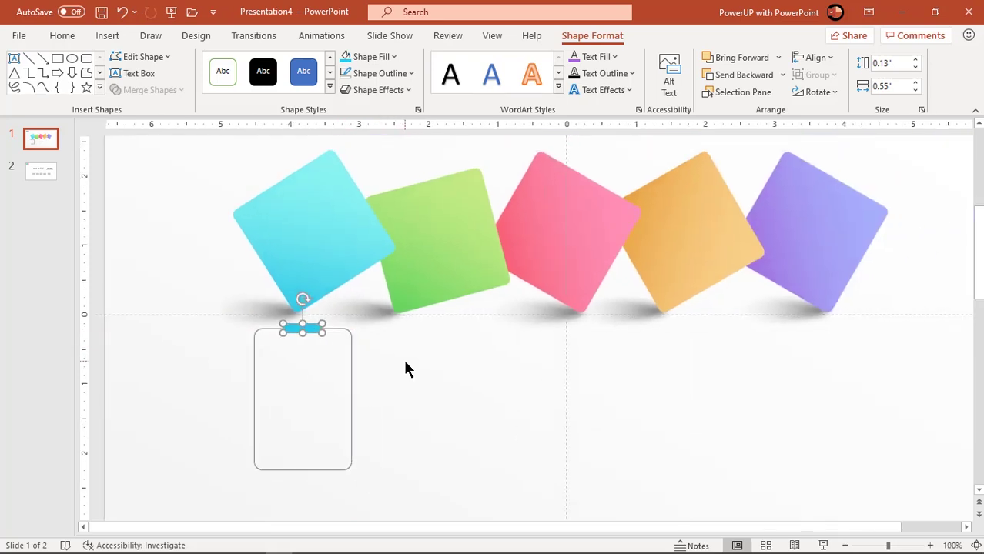
{"action": "left_click", "coordinate": [402, 424]}
{"action": "left_click", "coordinate": [304, 329]}
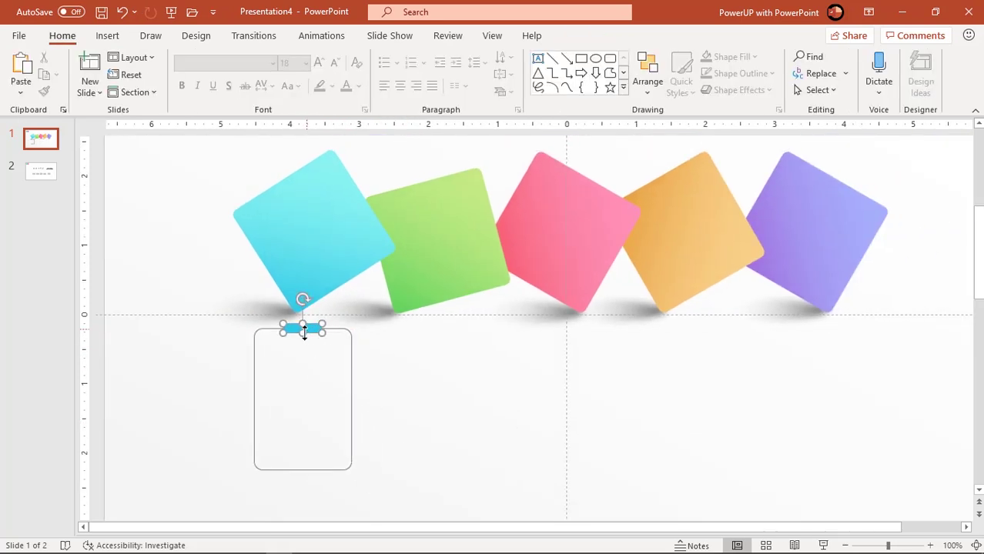
{"action": "scroll", "coordinate": [347, 369], "scroll_direction": "down", "scroll_amount": 2}
{"action": "left_click", "coordinate": [444, 429]}
{"action": "left_click_drag", "start_coordinate": [437, 466], "coordinate": [266, 342]}
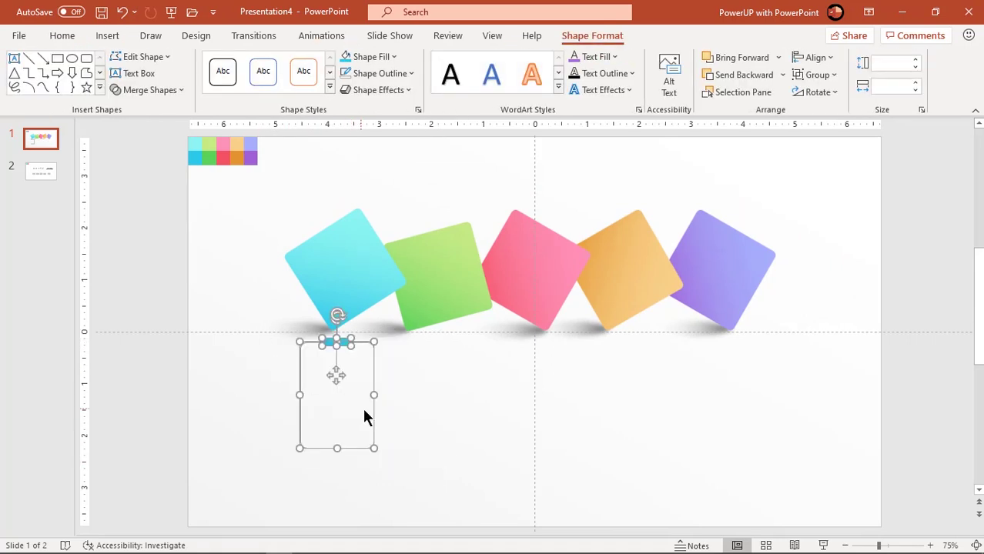